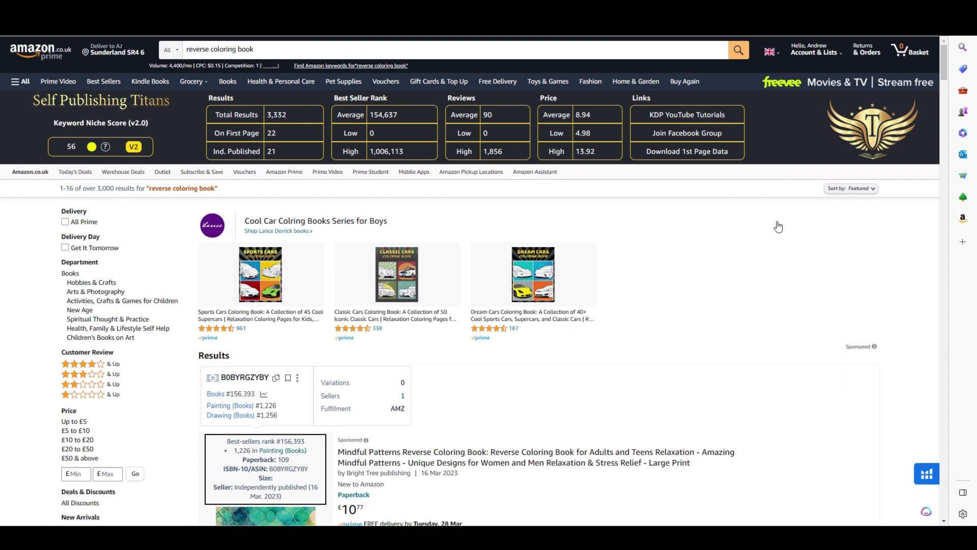
# Examine the "reverse coloring book" search results, comparing the keyword niche statistics with the best-seller ranks of the listed books.
pyautogui.scroll(-4, 743, 243)
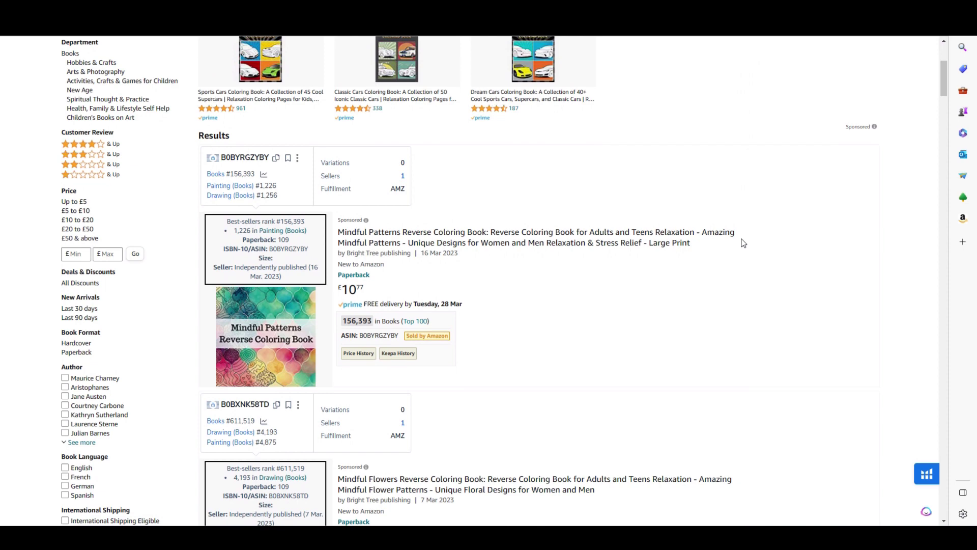
pyautogui.scroll(4, 743, 243)
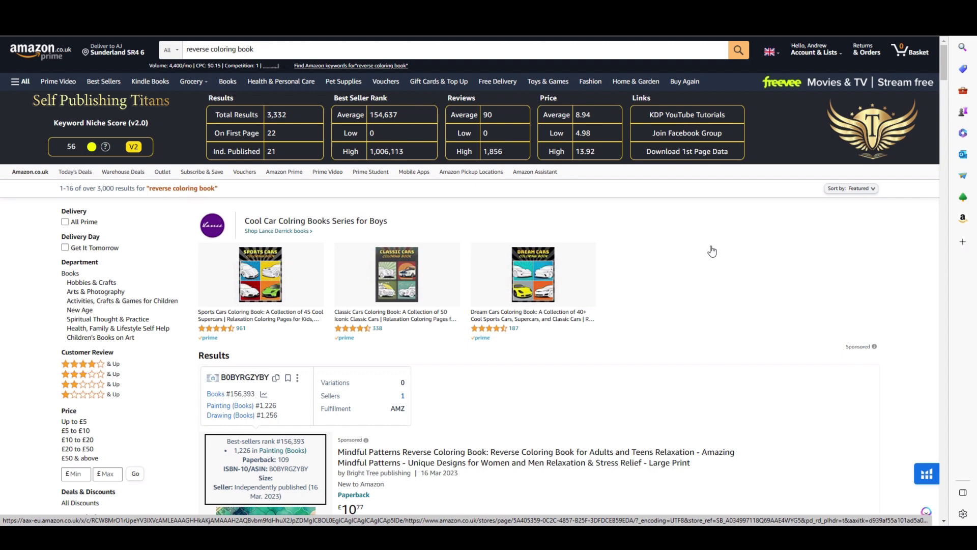
pyautogui.scroll(-3, 712, 251)
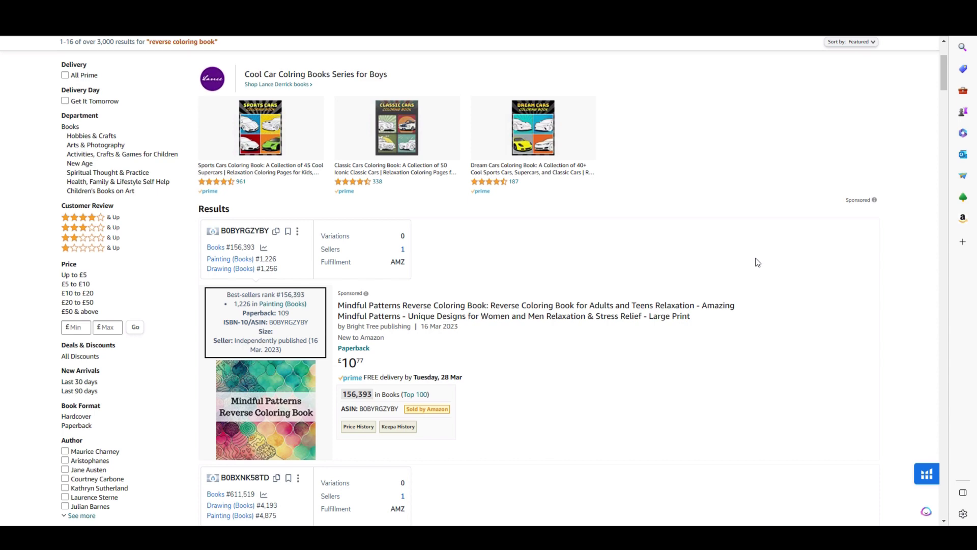
pyautogui.scroll(3, 757, 262)
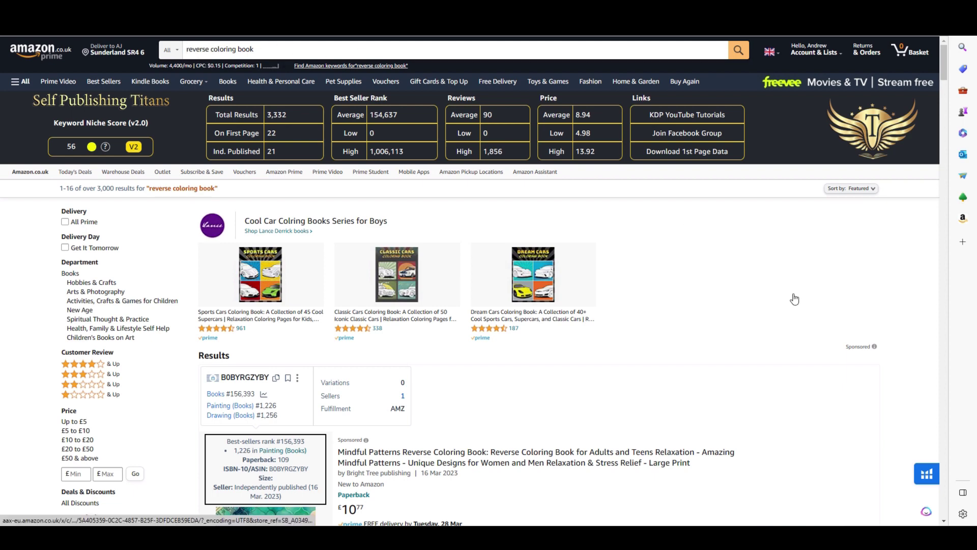
pyautogui.scroll(-3, 794, 299)
pyautogui.scroll(-4, 794, 299)
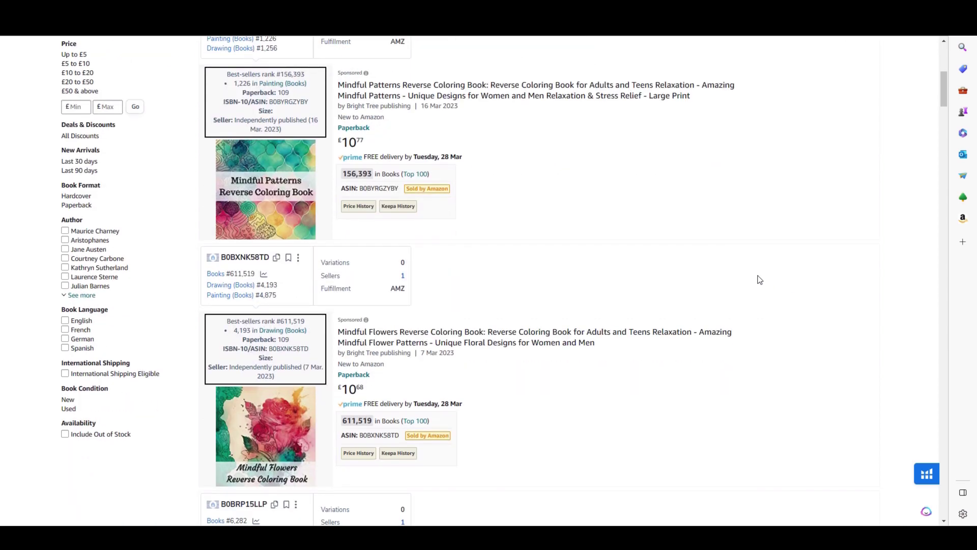
pyautogui.scroll(-3, 777, 325)
pyautogui.scroll(-2, 777, 326)
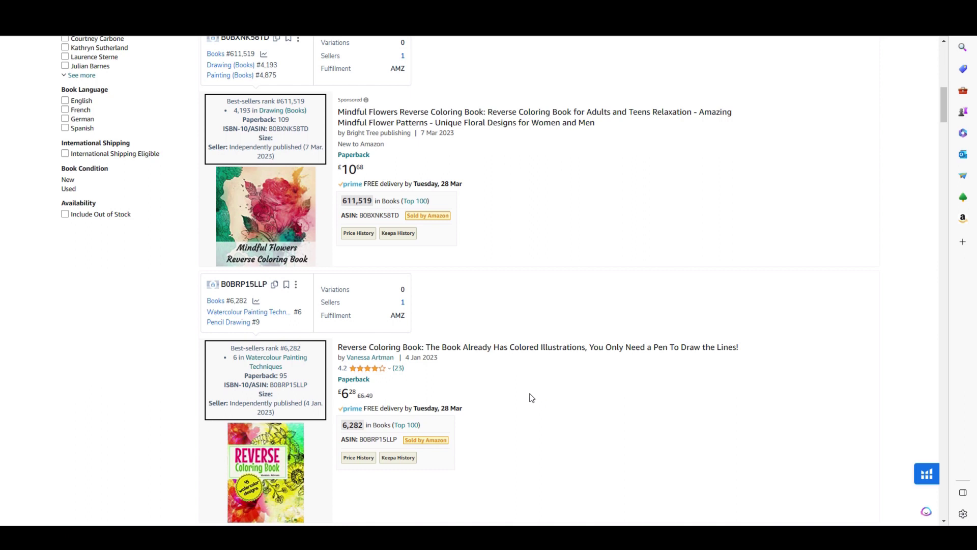
pyautogui.scroll(-2, 545, 402)
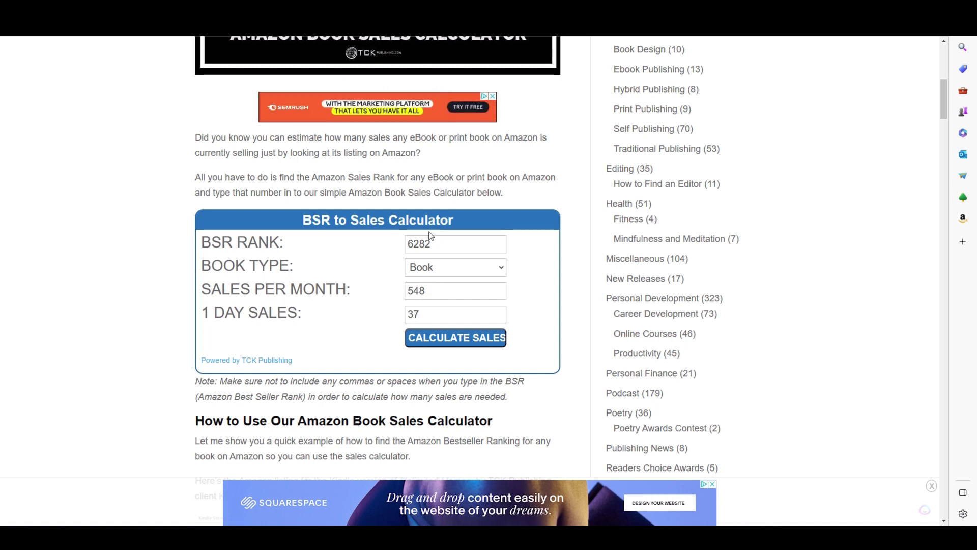
# Return to the Amazon results, open the customer ratings of the watercolour Reverse Coloring Book, and read only its 2-star reviews.
pyautogui.hotkey('ctrl', 'Tab')
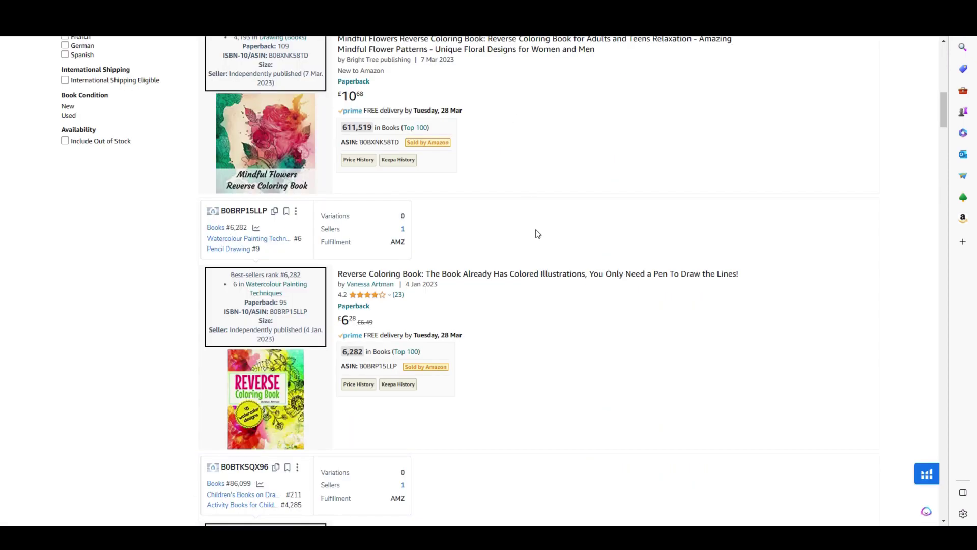
pyautogui.click(397, 298)
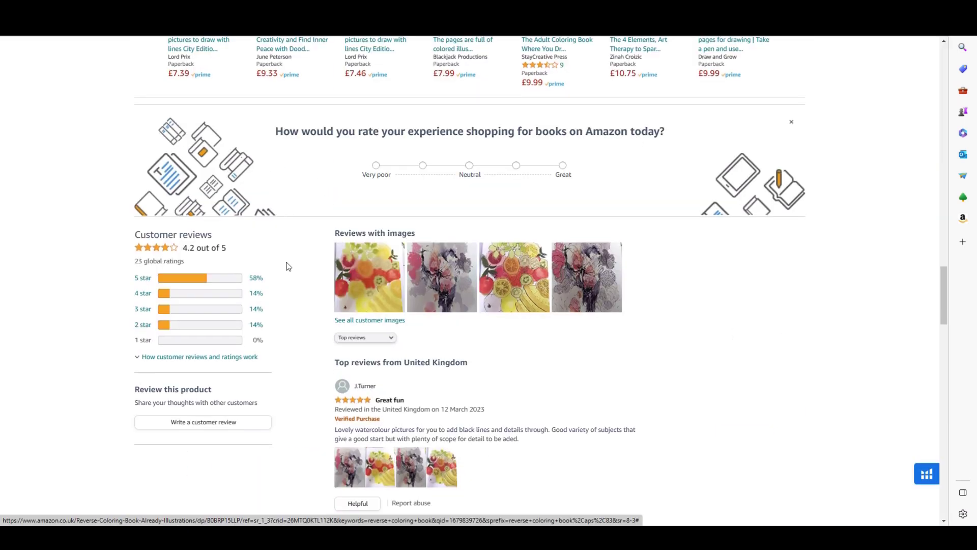
pyautogui.scroll(-1, 171, 272)
pyautogui.scroll(-2, 170, 271)
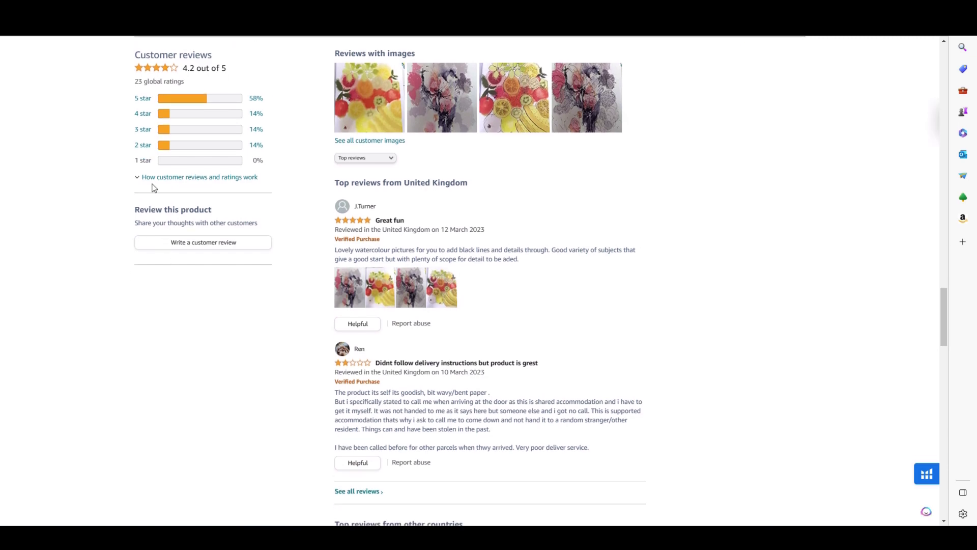
pyautogui.click(143, 145)
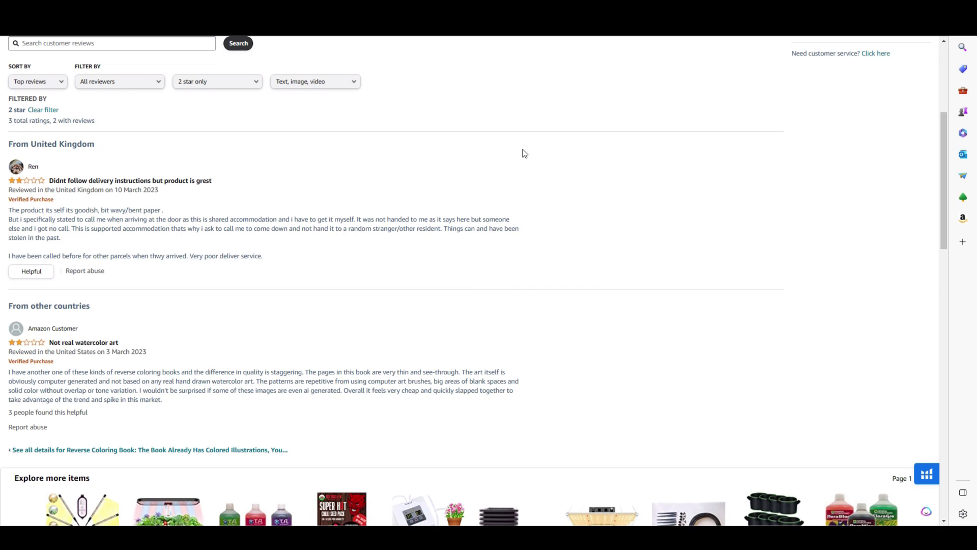
pyautogui.scroll(-3, 626, 214)
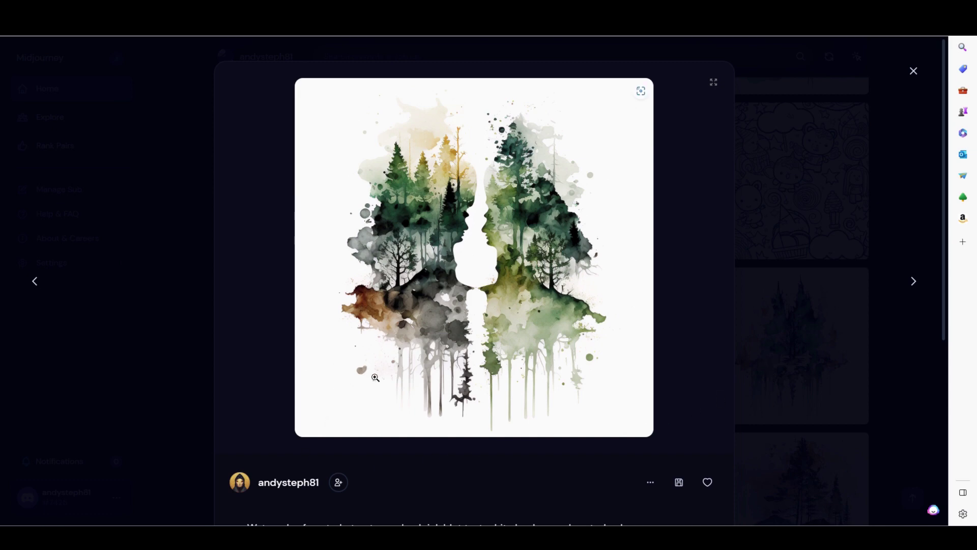
# Check the prompt of the mirrored-faces forest ink blot image and browse through other forest watercolors in the gallery.
pyautogui.click(651, 482)
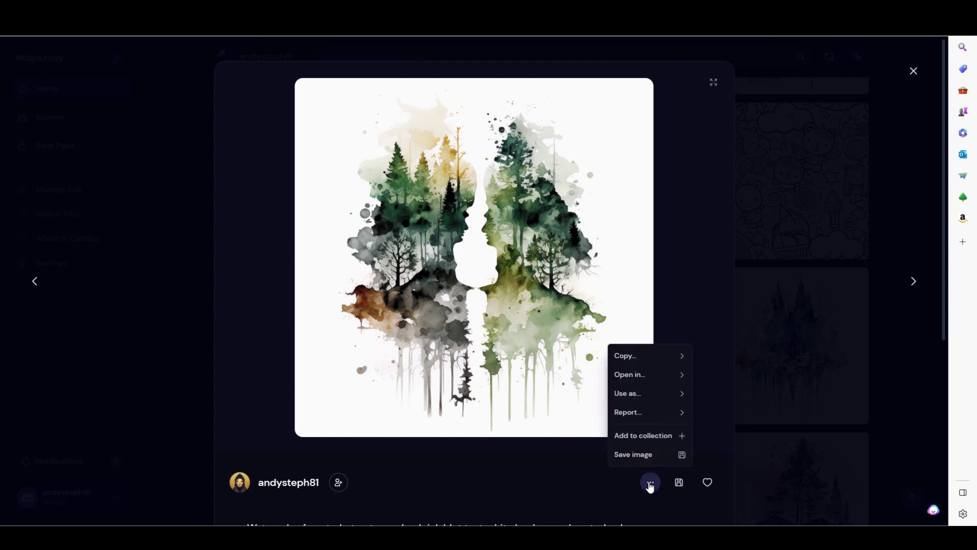
pyautogui.scroll(-2, 484, 421)
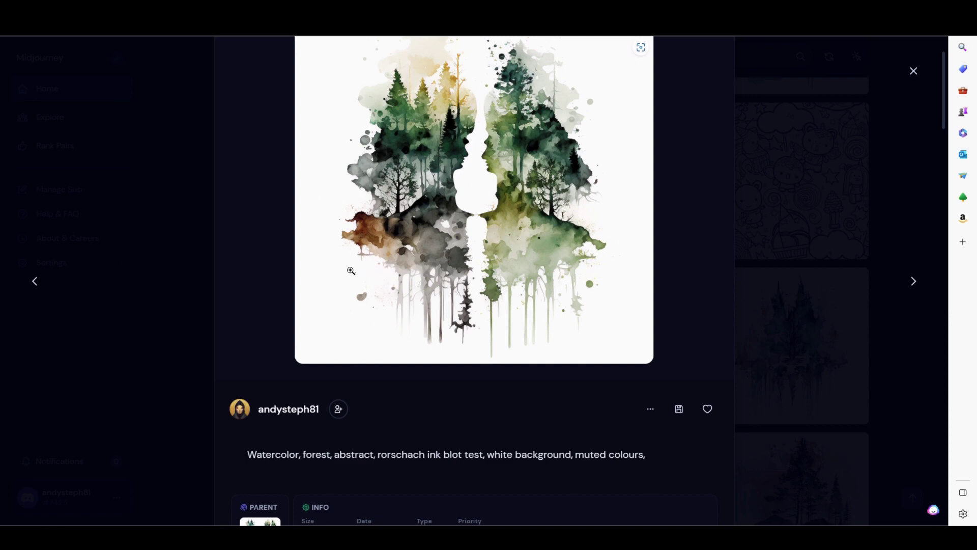
pyautogui.press('Right')
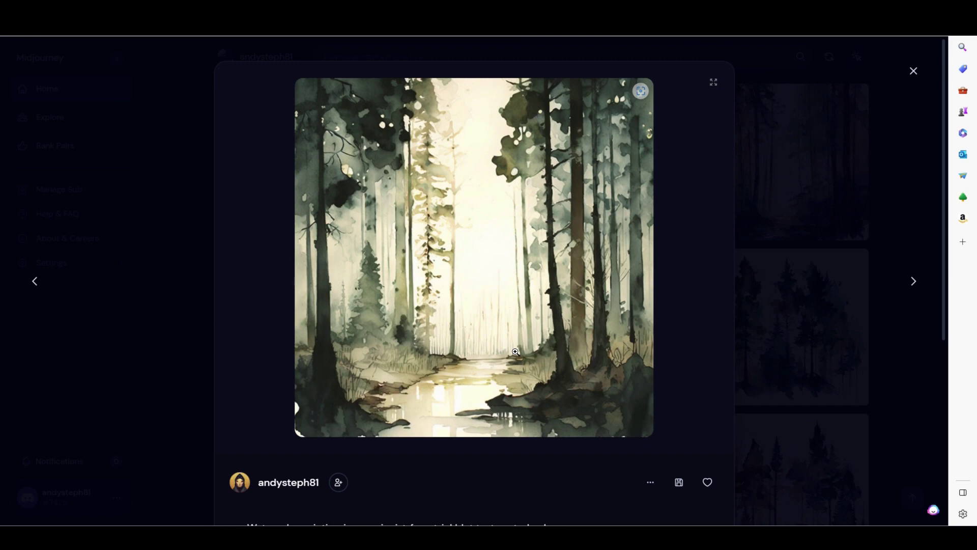
pyautogui.press('Right')
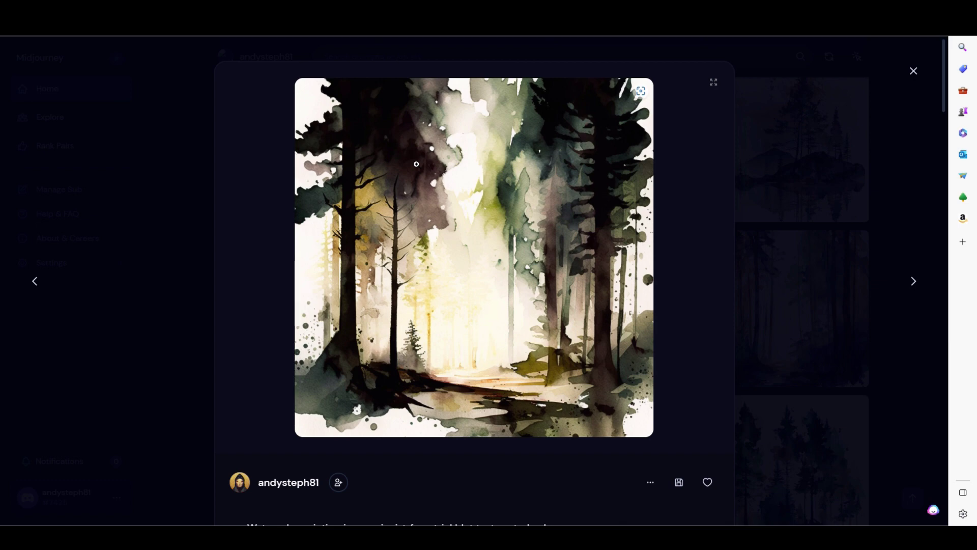
pyautogui.press('Right')
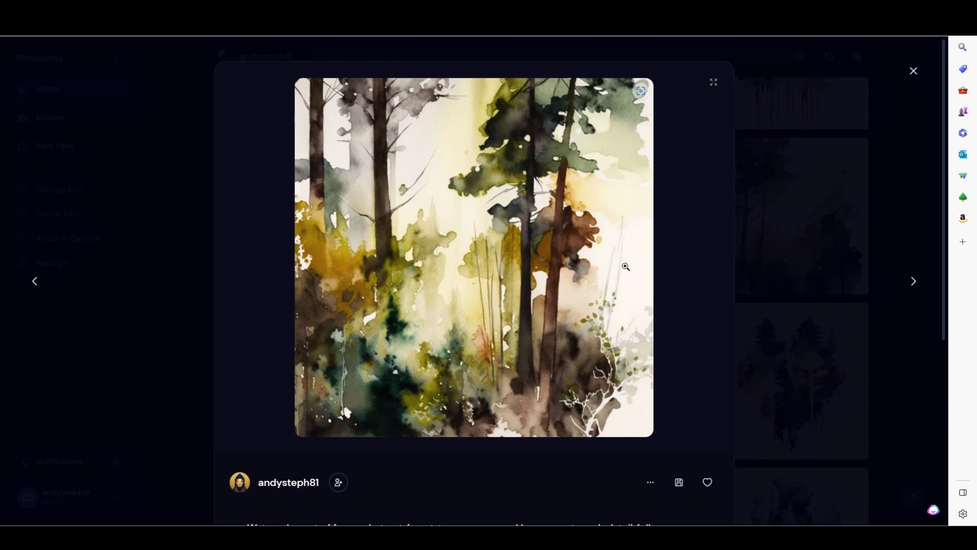
# Examine the prompts of the green-and-brown forest watercolor and the out-of-focus muted forest image against their pictures.
pyautogui.scroll(-1, 681, 259)
pyautogui.scroll(-1, 681, 258)
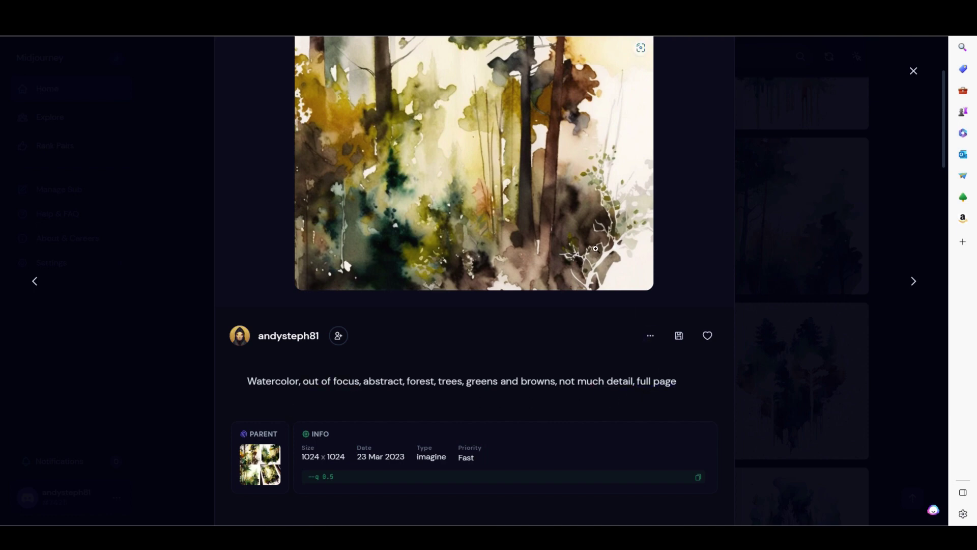
pyautogui.scroll(3, 598, 248)
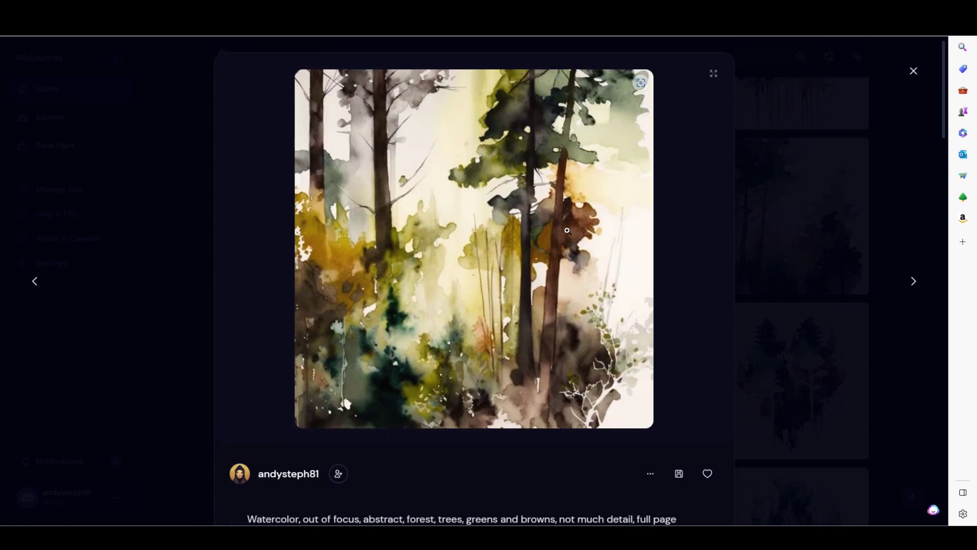
pyautogui.scroll(-4, 553, 295)
pyautogui.scroll(4, 678, 294)
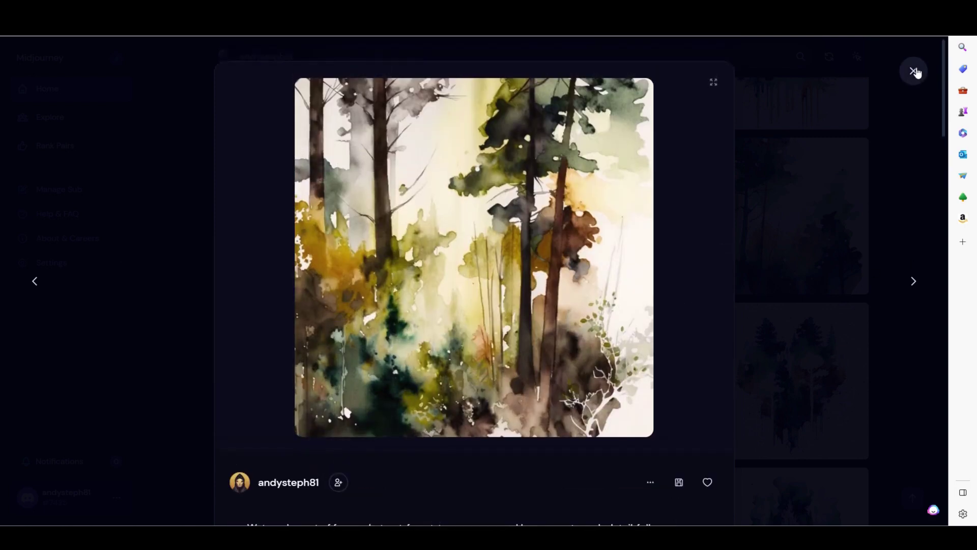
pyautogui.press('Right')
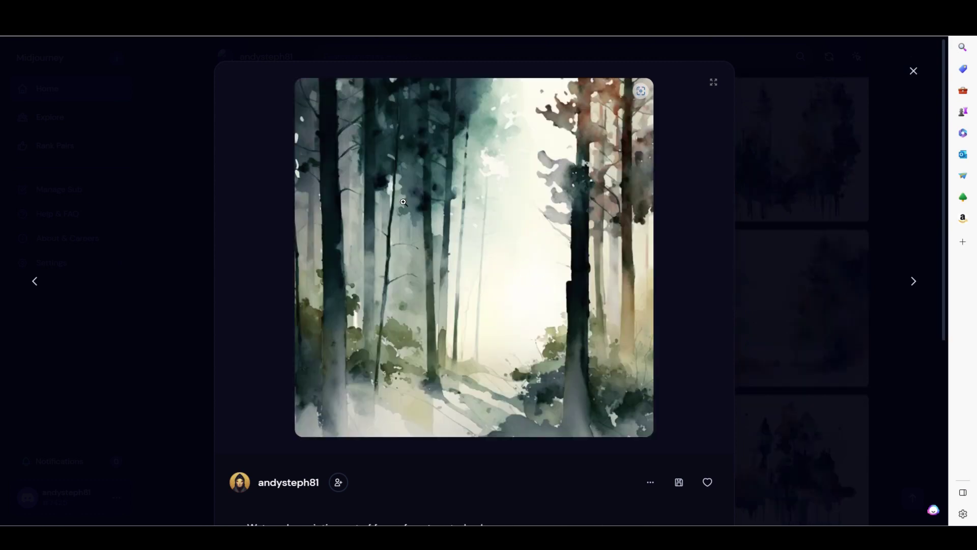
pyautogui.scroll(-4, 480, 260)
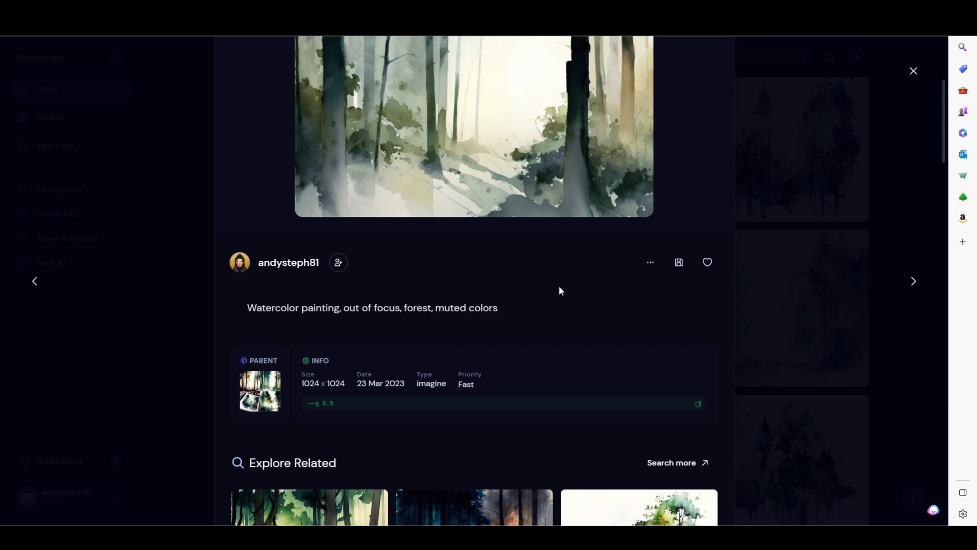
pyautogui.scroll(5, 592, 269)
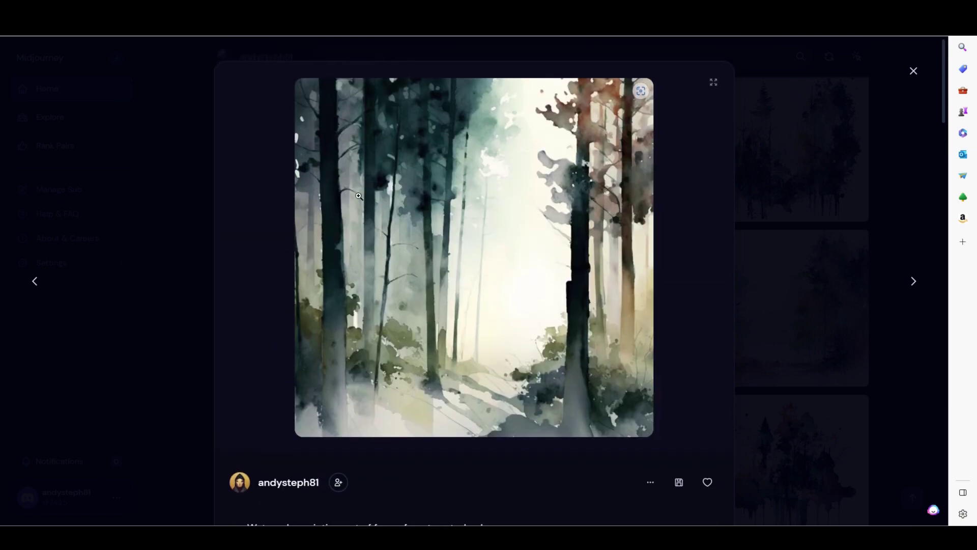
# Open the forest stream watercolor and examine its impressionist inkblot prompt alongside the picture.
pyautogui.press('Right')
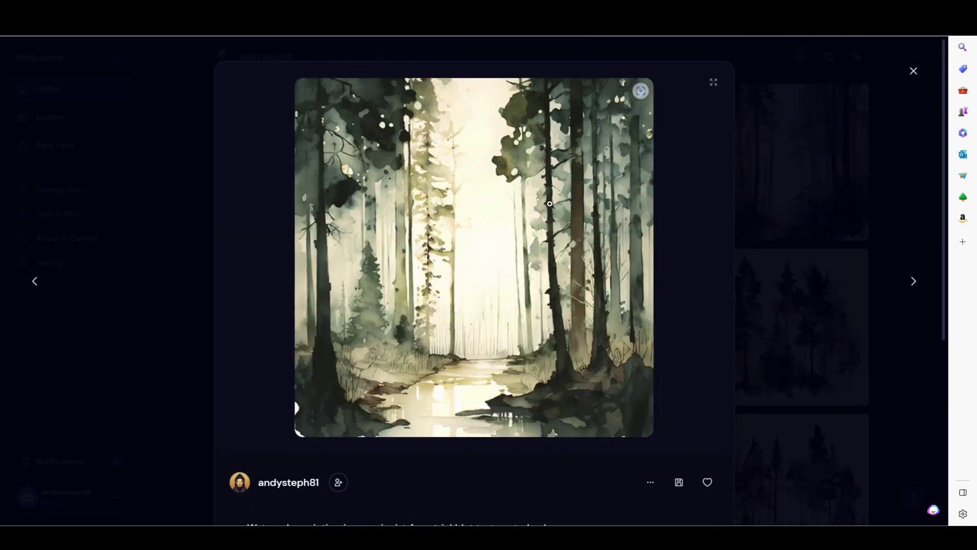
pyautogui.scroll(-3, 558, 209)
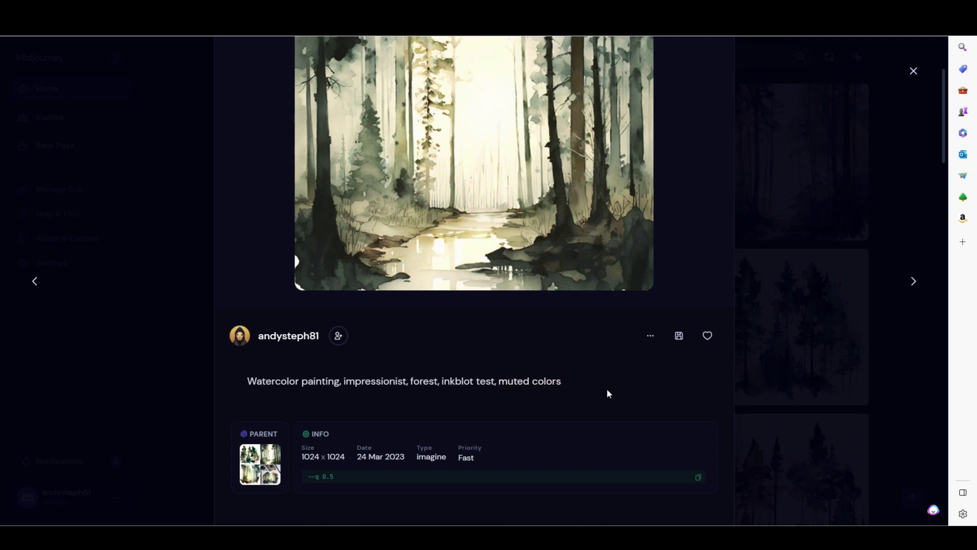
pyautogui.scroll(3, 475, 218)
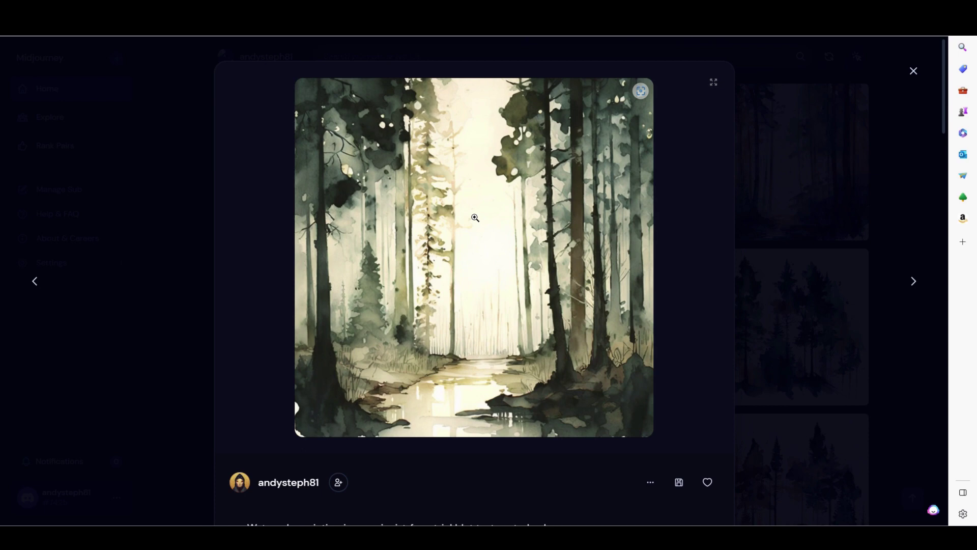
pyautogui.scroll(-5, 475, 218)
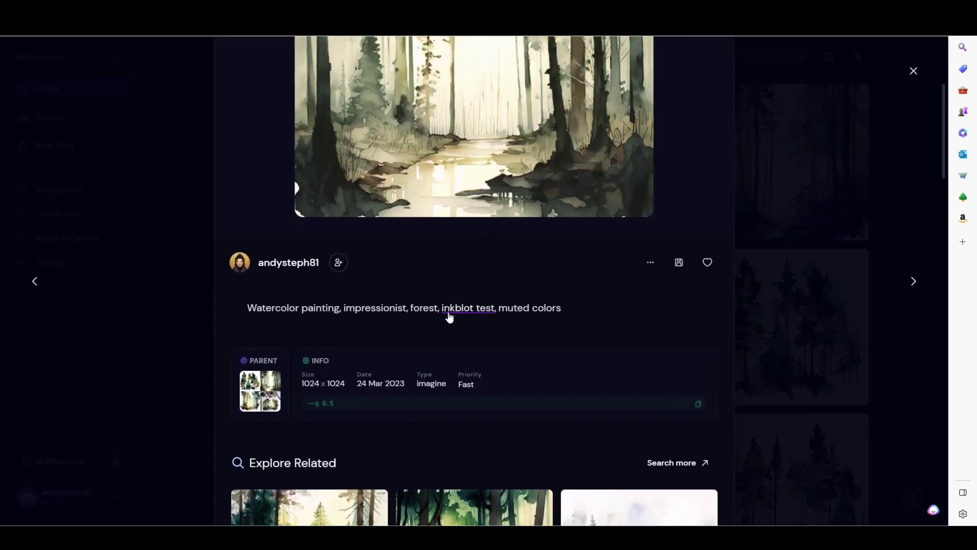
pyautogui.scroll(5, 470, 282)
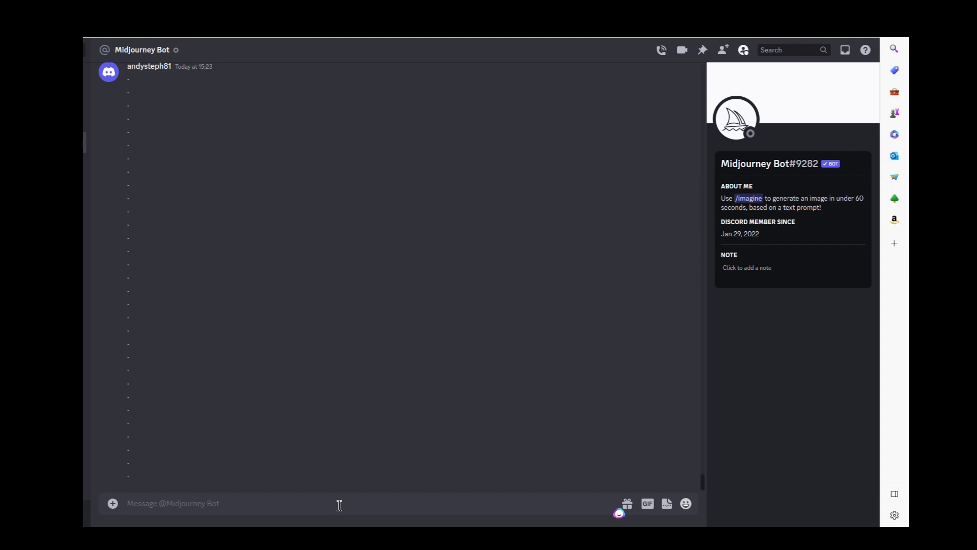
# In the Midjourney Bot chat, generate images with /imagine using "watercolor painting, impressionist, forest, inkblot test, muted colors".
pyautogui.write('/imagin')
pyautogui.press('Tab')
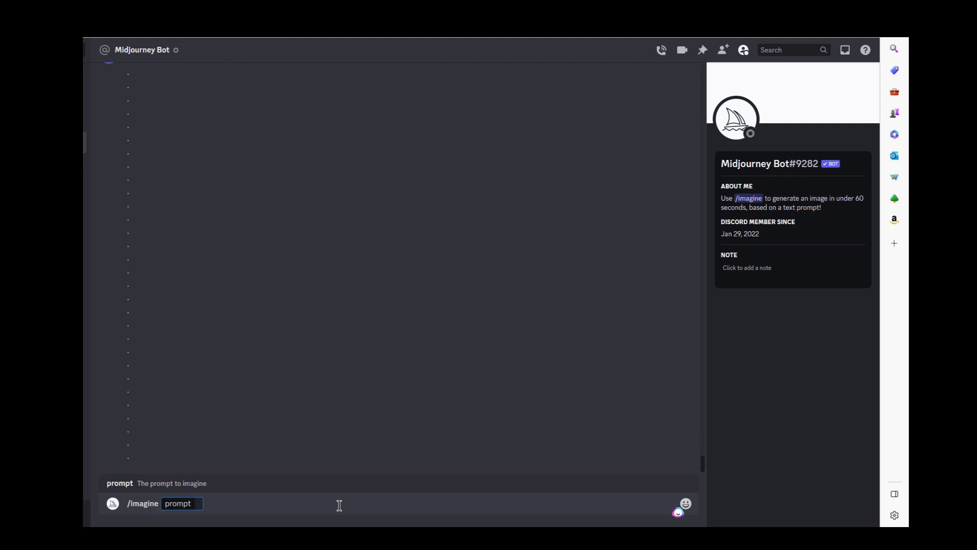
pyautogui.write('watercolor painting, impressionist, forest, inkblot test, muted colors')
pyautogui.press('Return')
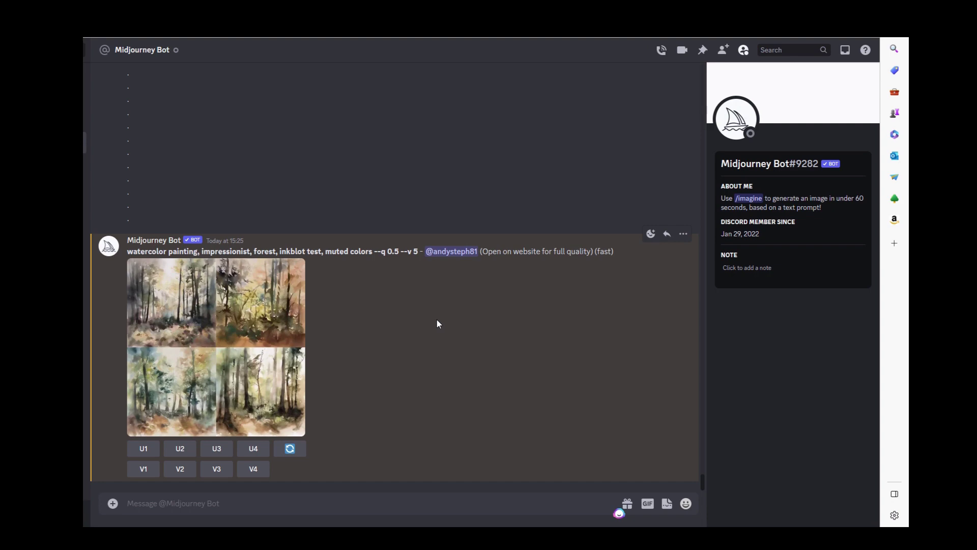
# Inspect the generated forest grid at full size, then upscale images 1 and 2 and review the results.
pyautogui.click(228, 329)
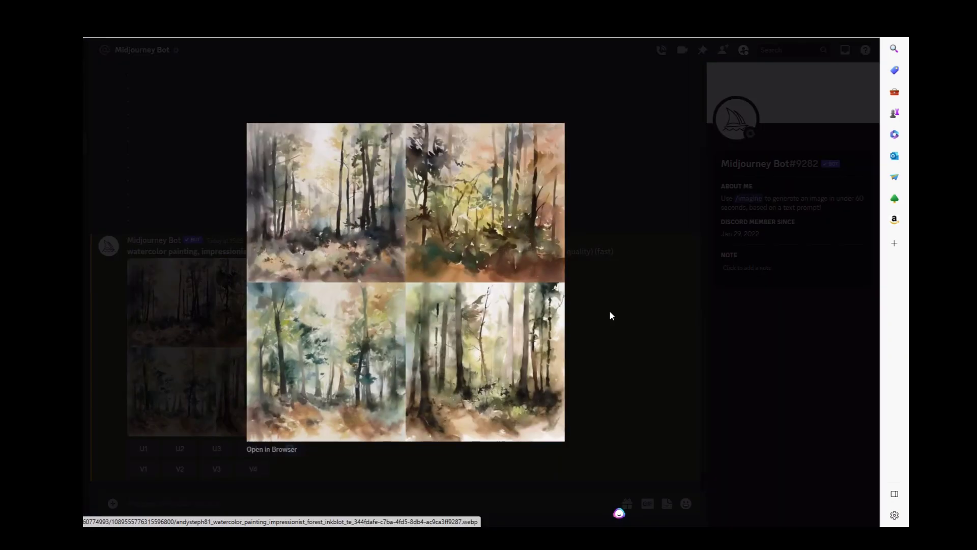
pyautogui.click(645, 320)
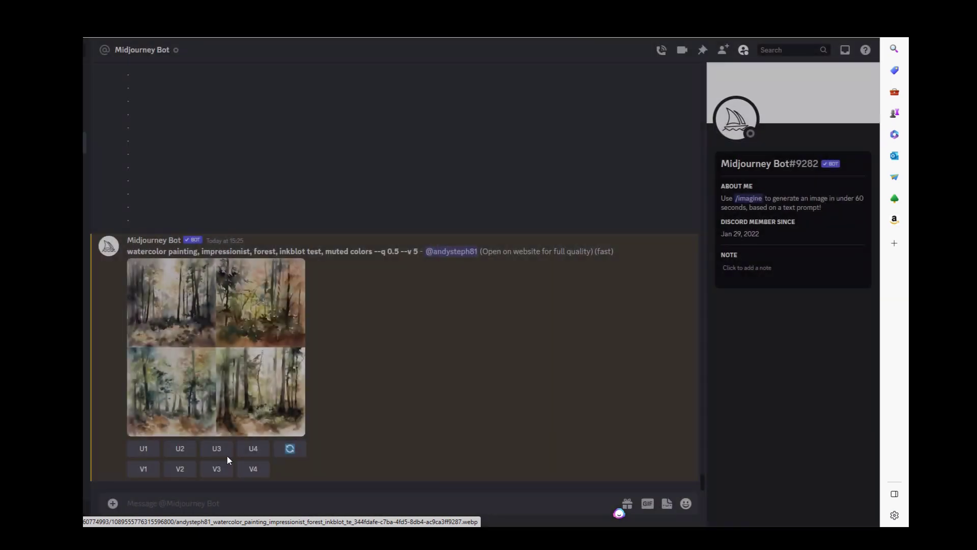
pyautogui.click(144, 448)
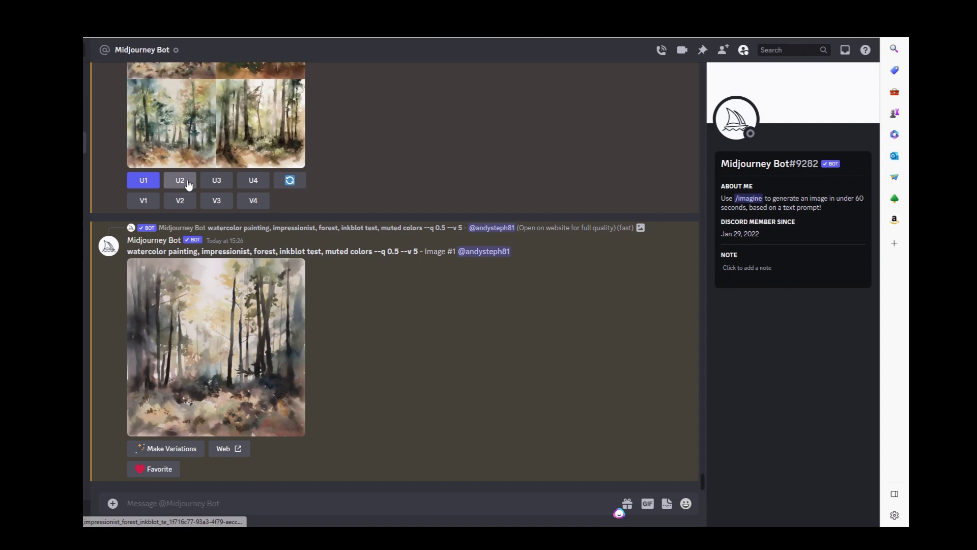
pyautogui.click(189, 184)
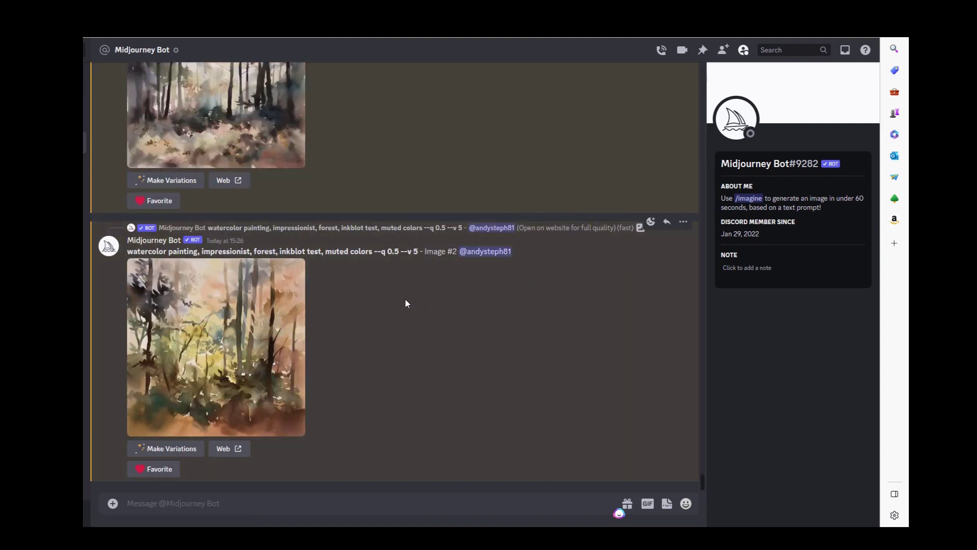
pyautogui.scroll(4, 406, 303)
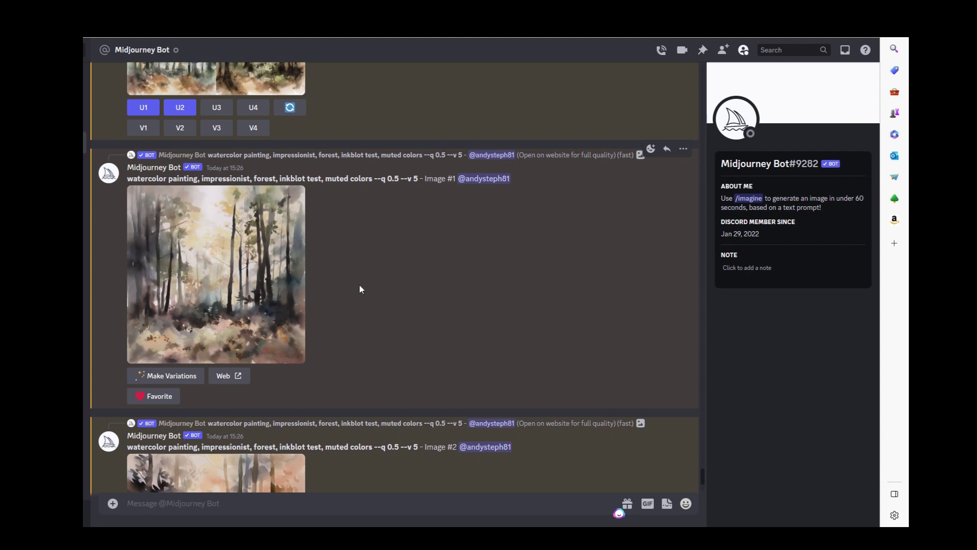
# View the upscaled first inkblot forest image at full size in the browser and return to the chat.
pyautogui.click(216, 267)
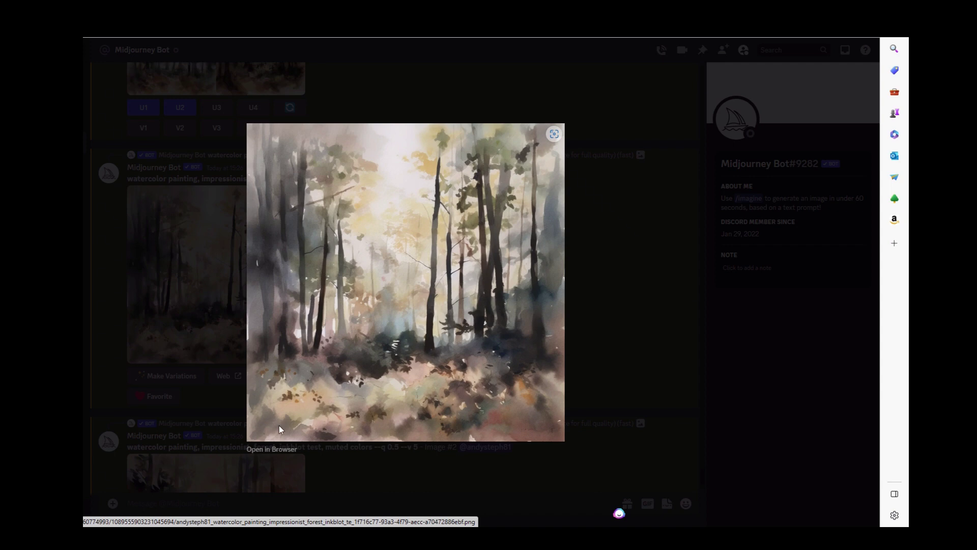
pyautogui.click(271, 450)
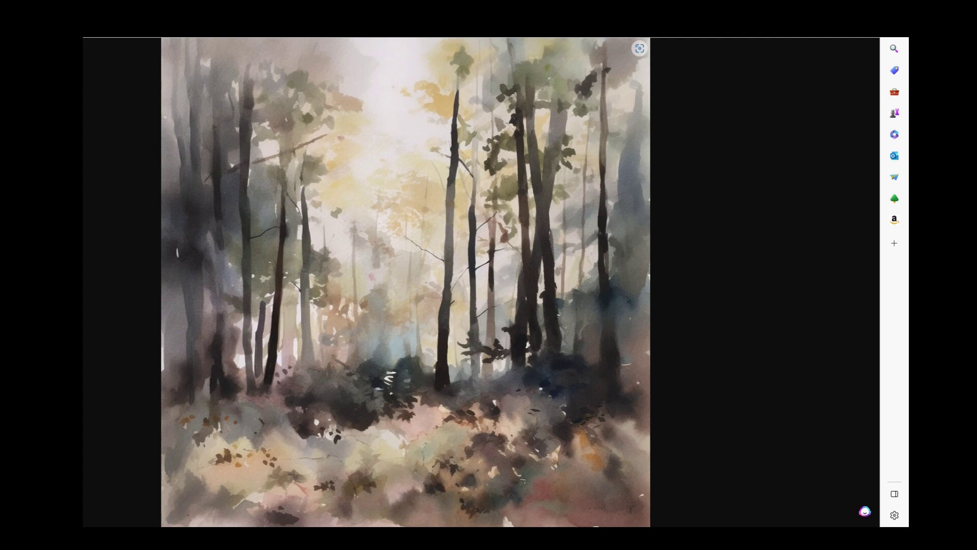
pyautogui.hotkey('ctrl', 'w')
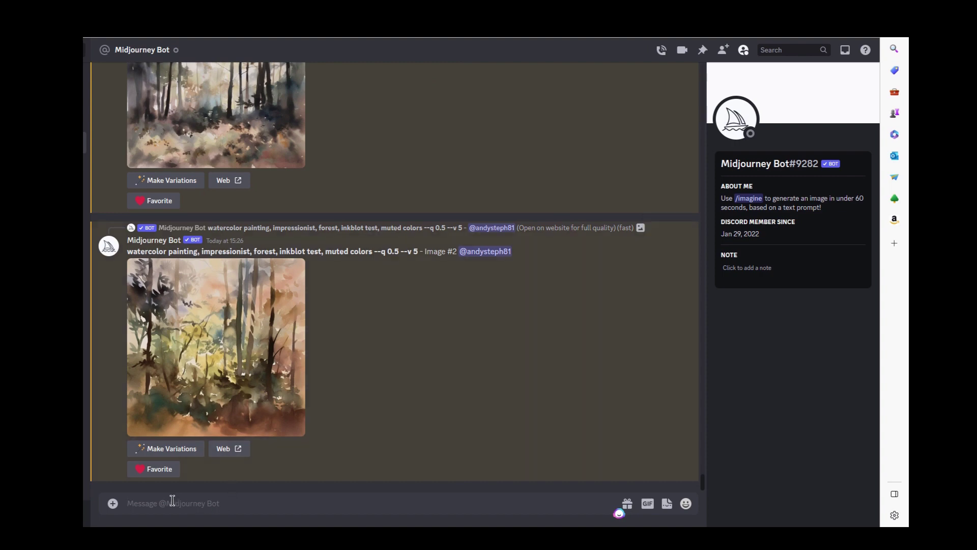
# Open the Midjourney bot's /settings and switch the model to MJ version 4.
pyautogui.write('/')
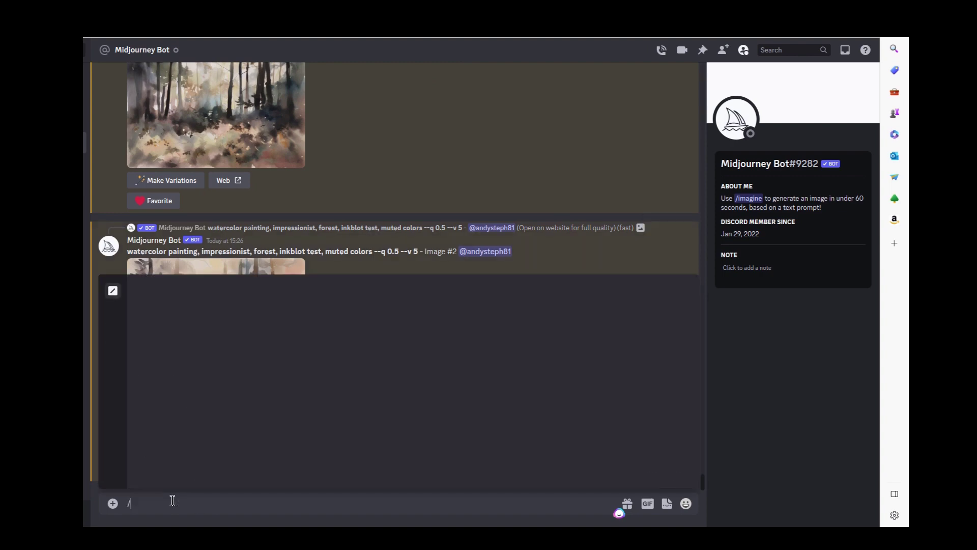
pyautogui.write('setting')
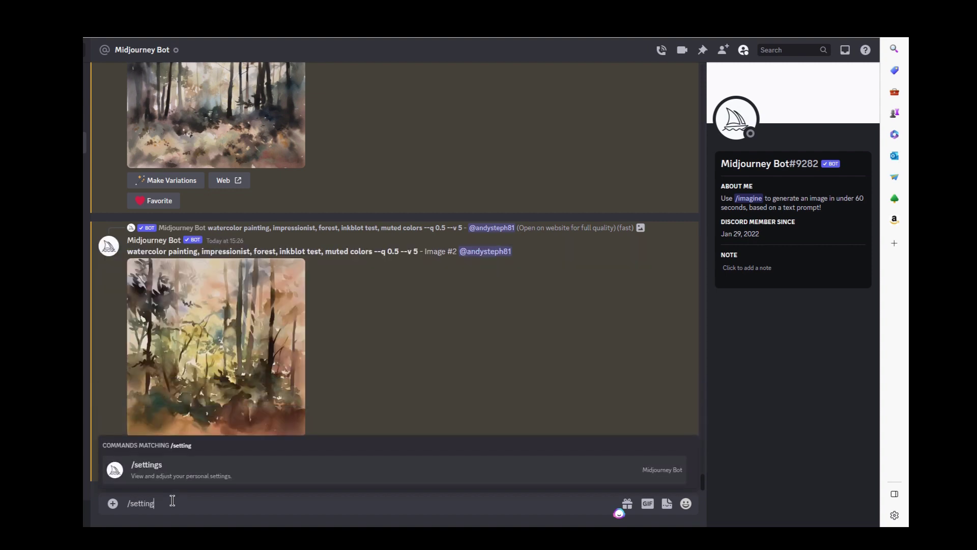
pyautogui.write('s')
pyautogui.press('Return')
pyautogui.press('Return')
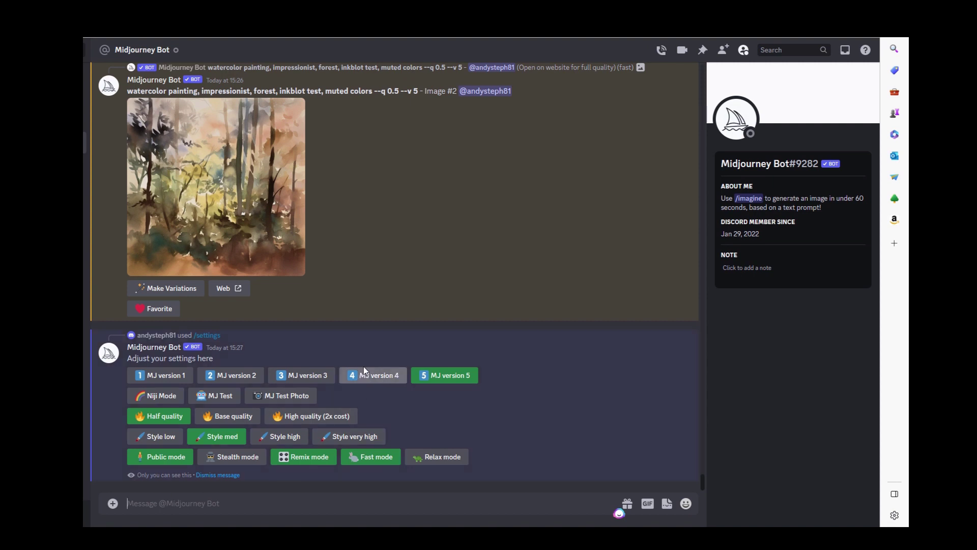
pyautogui.click(375, 381)
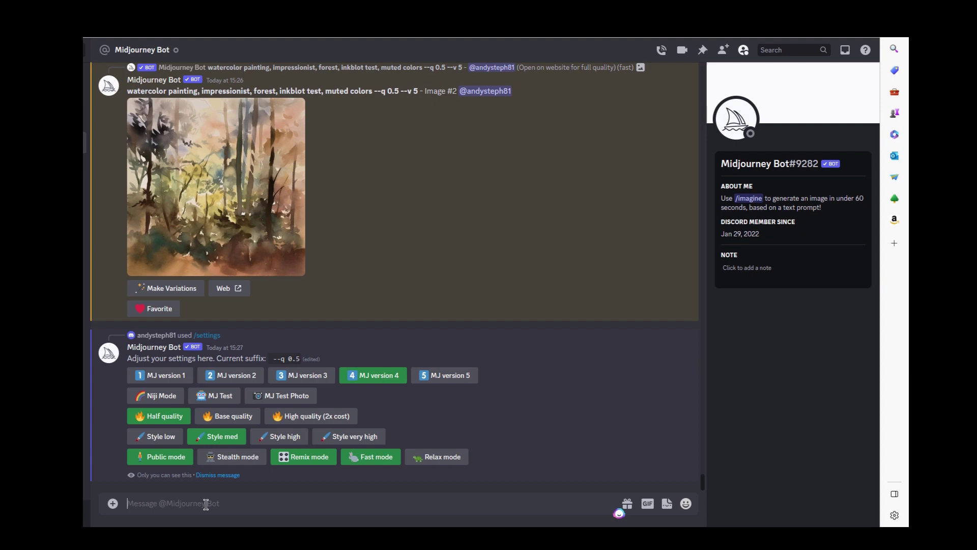
# Generate the out-of-focus and inkblot forest prompts with /imagine in version 4, and view the out-of-focus grid enlarged.
pyautogui.write('/im')
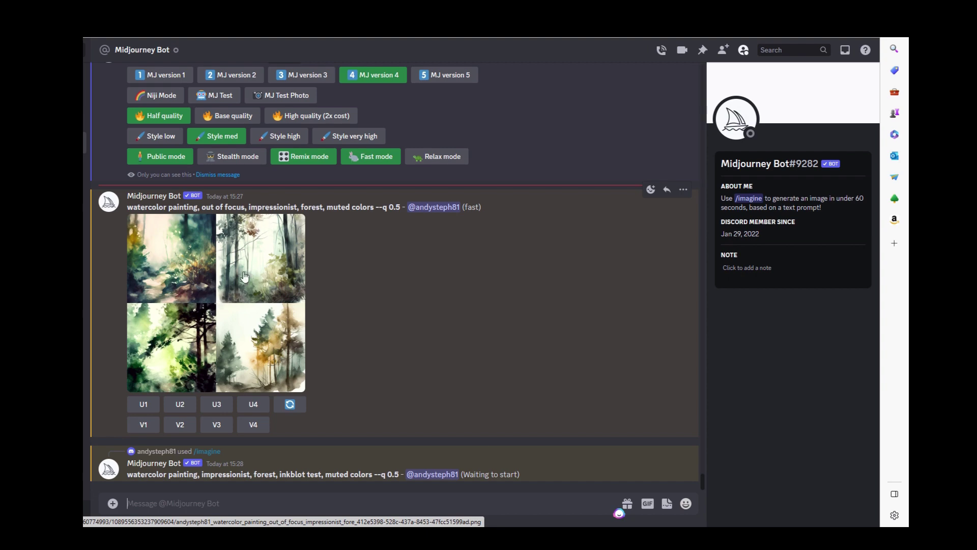
pyautogui.click(213, 304)
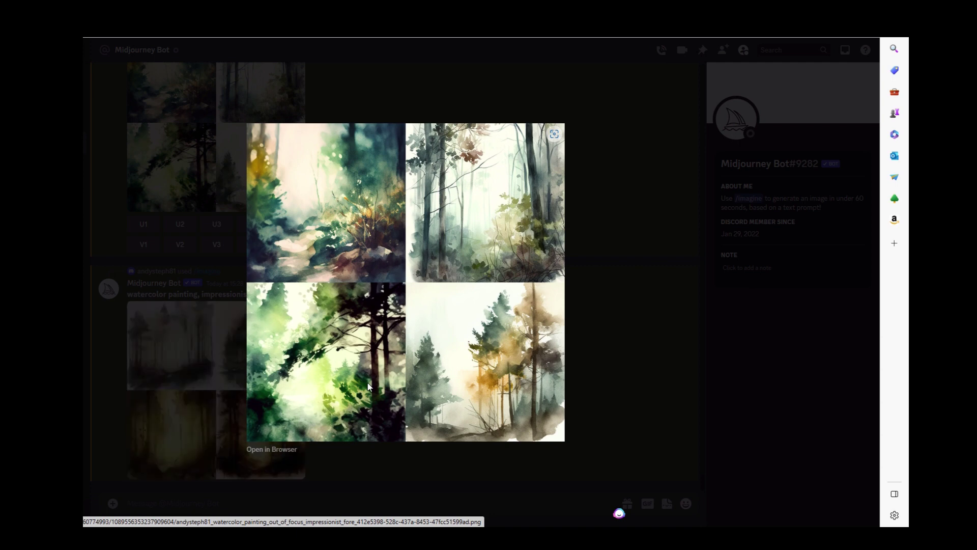
pyautogui.click(198, 290)
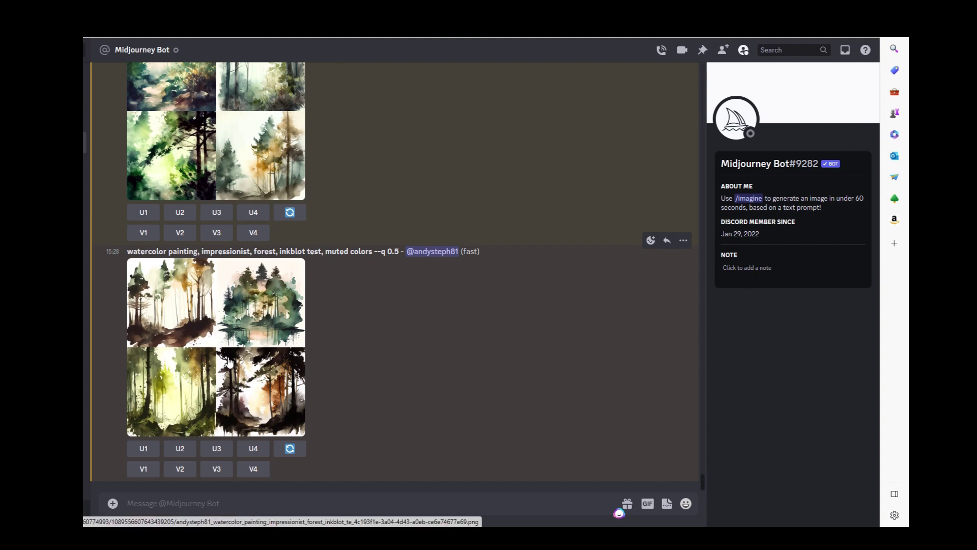
# Compare the version 5 inkblot forest grid, enlarged, with the version 4 forest grids.
pyautogui.scroll(15, 448, 331)
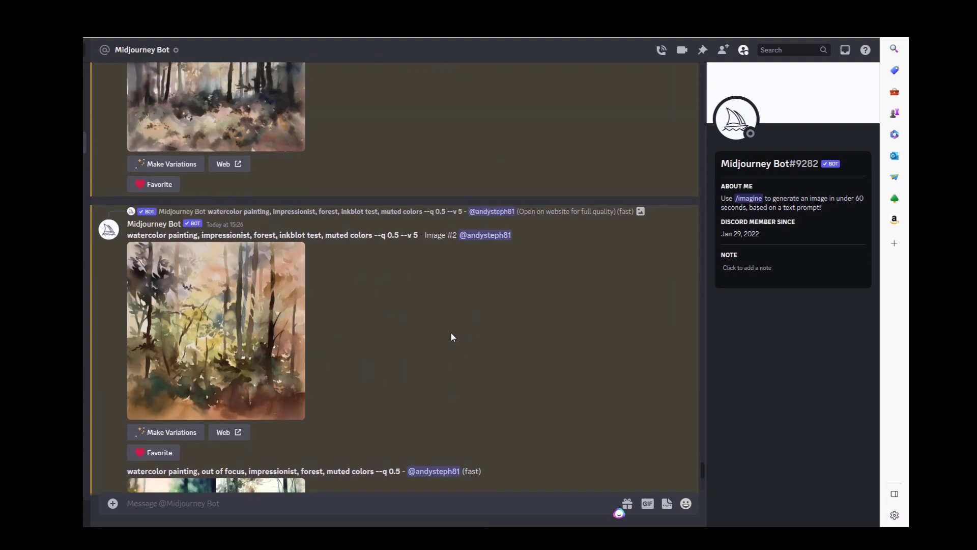
pyautogui.scroll(-6, 451, 332)
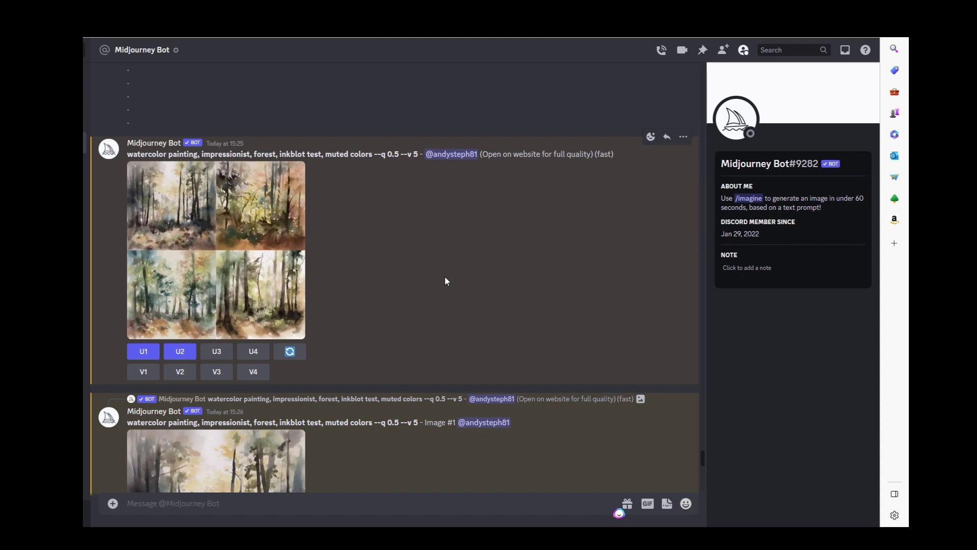
pyautogui.click(235, 271)
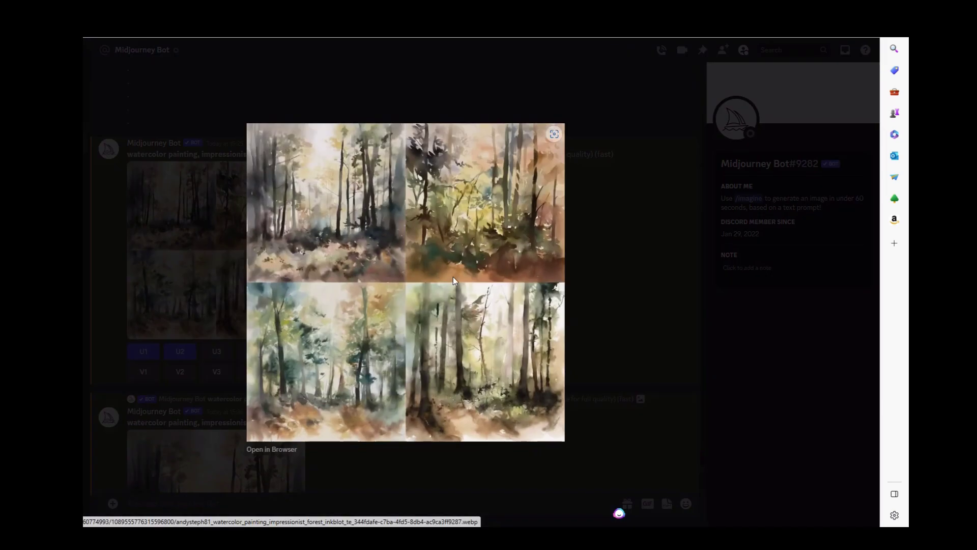
pyautogui.click(612, 201)
pyautogui.scroll(-5, 575, 261)
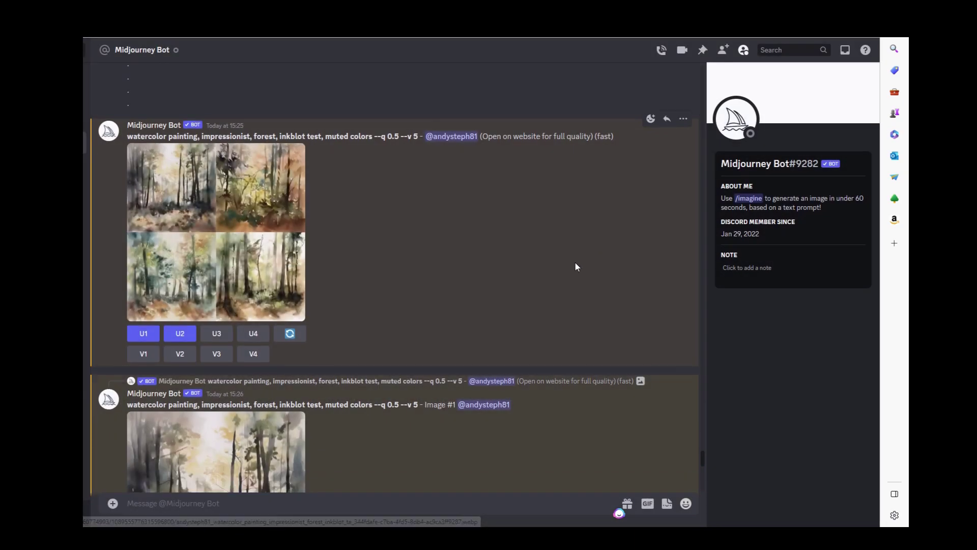
pyautogui.scroll(-10, 396, 316)
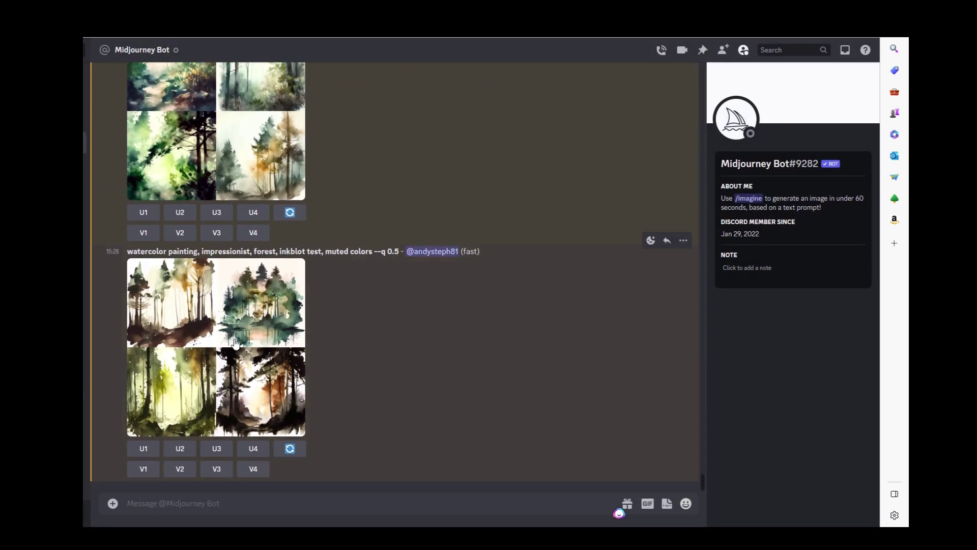
pyautogui.scroll(3, 379, 314)
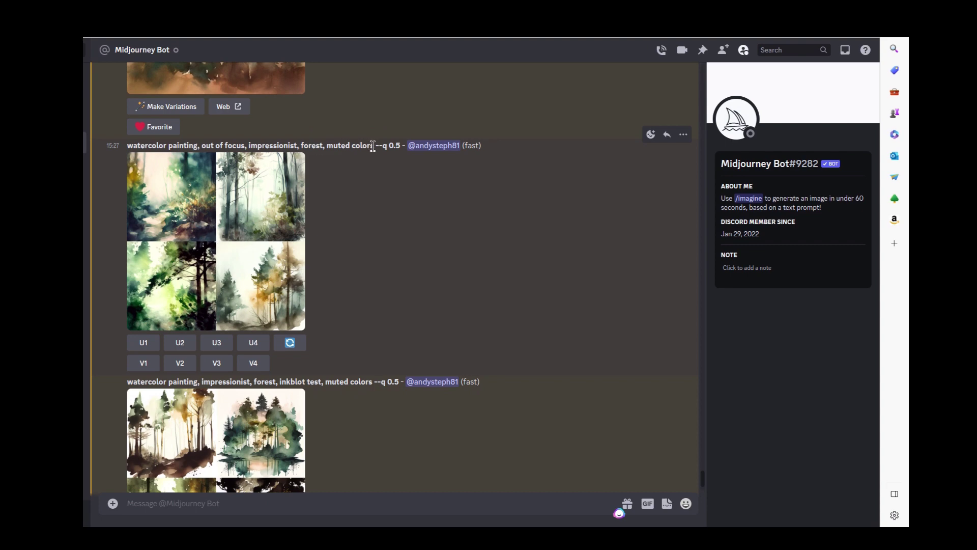
# Rerun "watercolor painting, out of focus, impressionist, forest, muted colors" in MJ version 5 and compare the grid with the version 4 one at full size.
pyautogui.moveTo(373, 146); pyautogui.dragTo(127, 146)
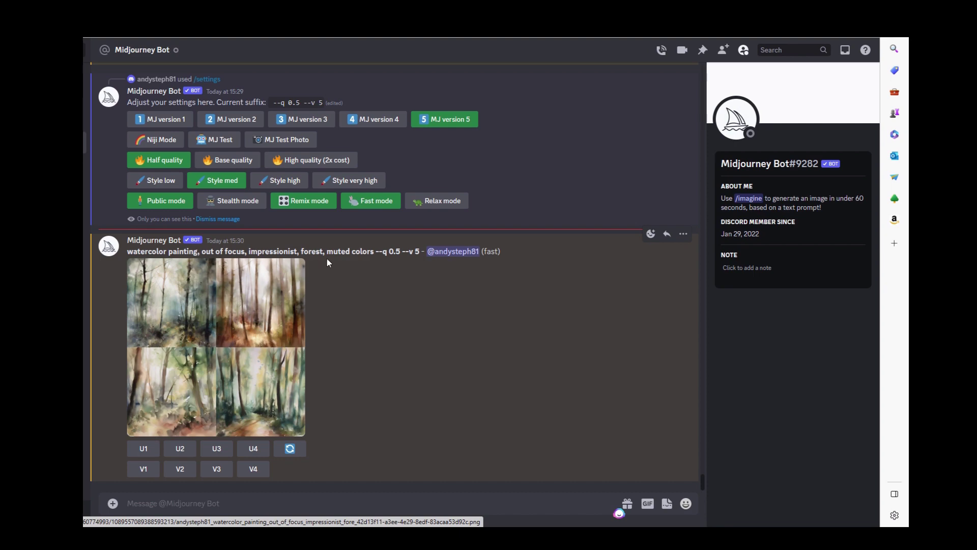
pyautogui.click(218, 349)
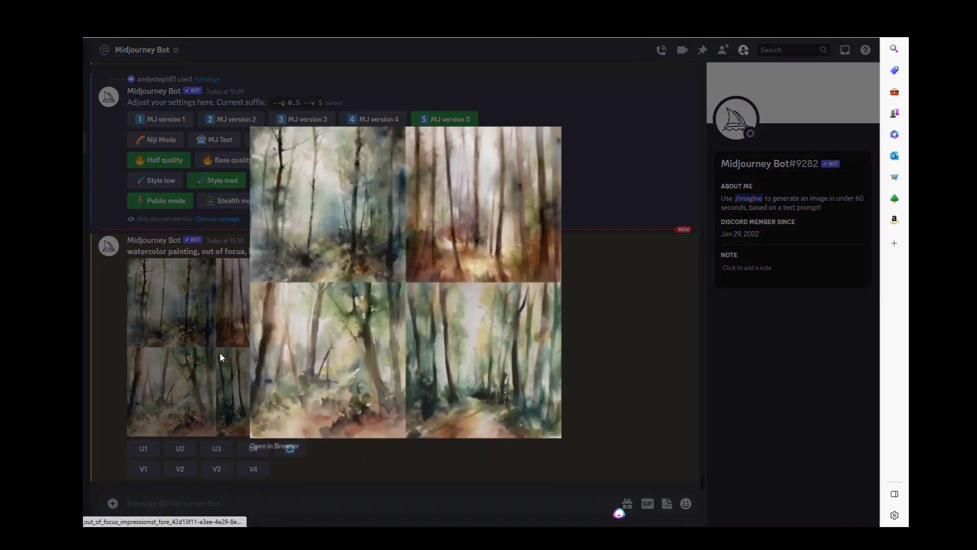
pyautogui.click(288, 450)
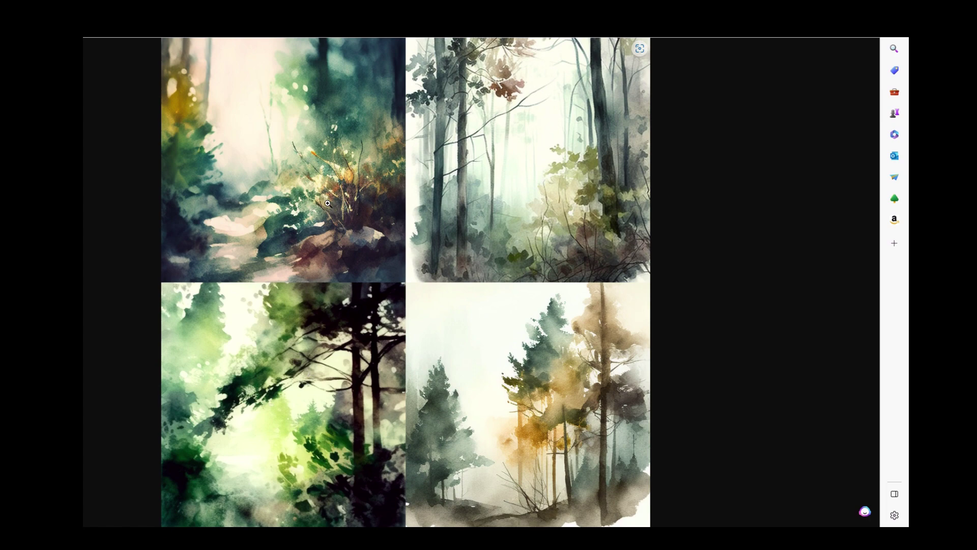
pyautogui.press('Escape')
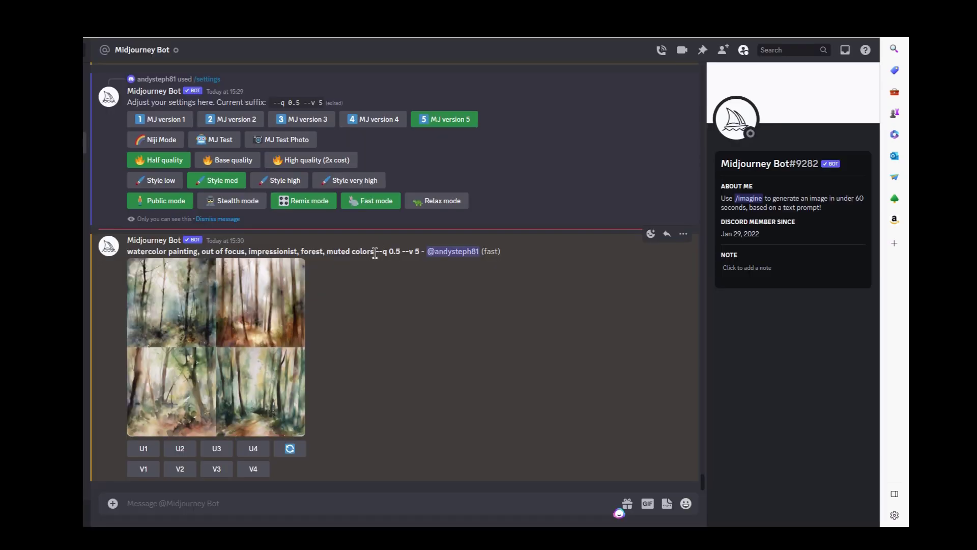
# Reuse the out-of-focus forest prompt in /imagine, replacing the subject: "watercolor painting, out of focus, impressionist, flowers, muted colors".
pyautogui.moveTo(373, 251); pyautogui.dragTo(124, 252)
pyautogui.hotkey('ctrl', 'c')
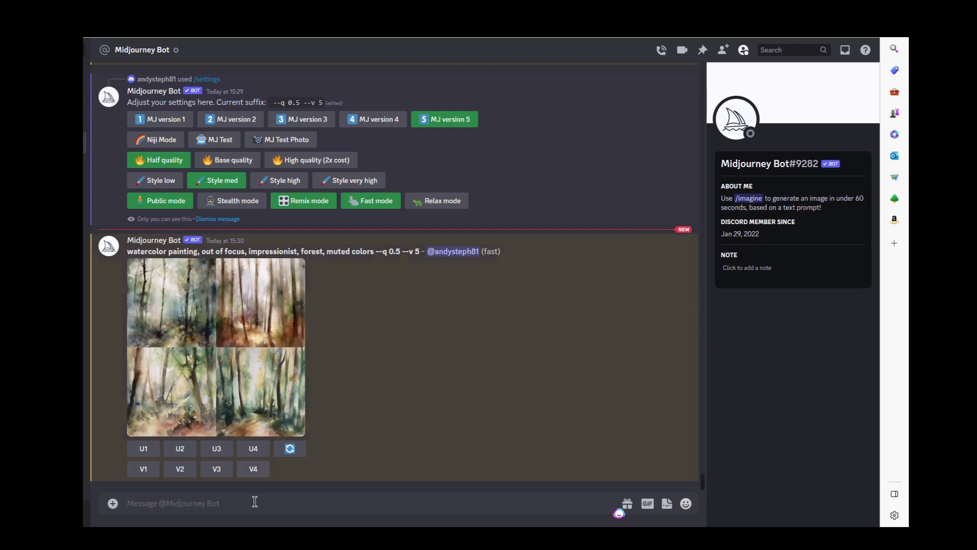
pyautogui.write('/')
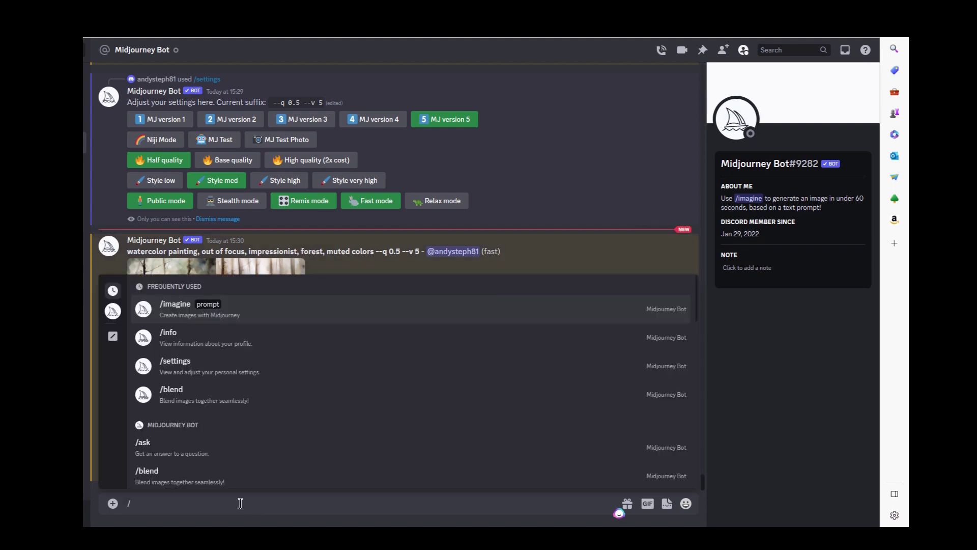
pyautogui.write('imagine')
pyautogui.press('Return')
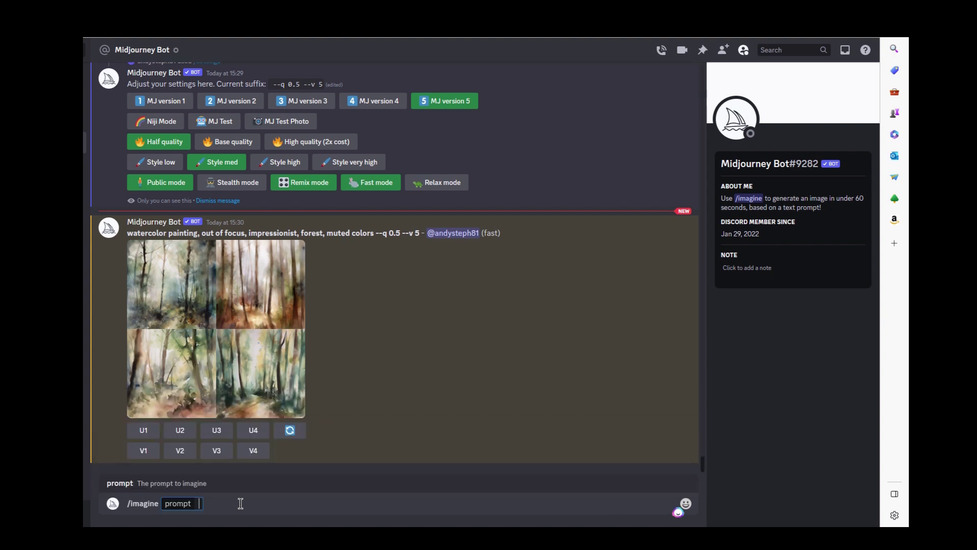
pyautogui.hotkey('ctrl', 'v')
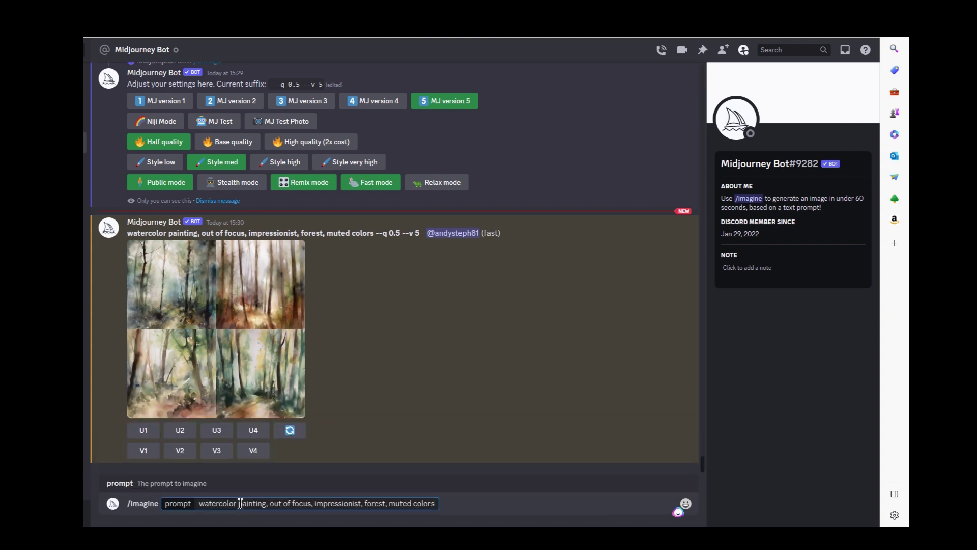
pyautogui.doubleClick(375, 504)
pyautogui.write('flowers')
pyautogui.press('Return')
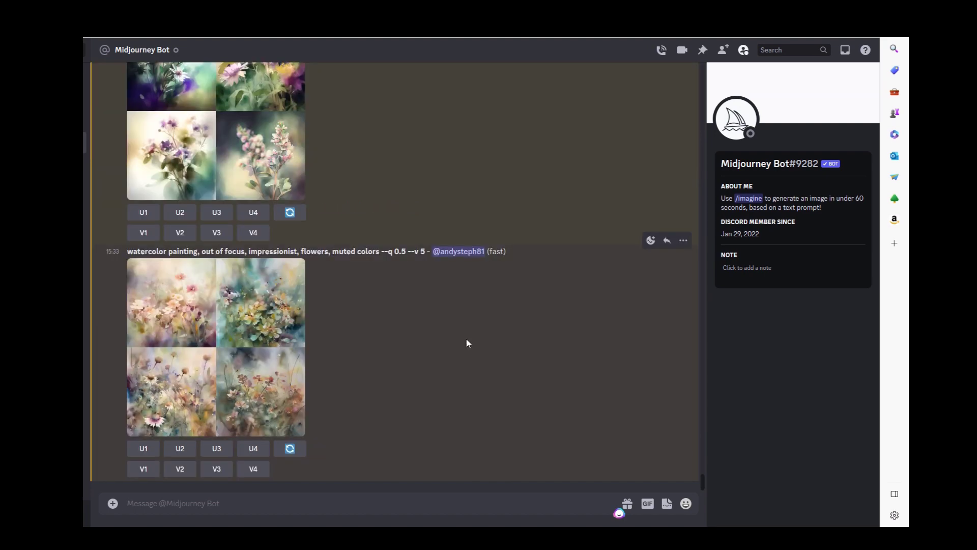
# Enlarge and compare the out-of-focus flower grids made with version 4 and version 5.
pyautogui.scroll(5, 465, 340)
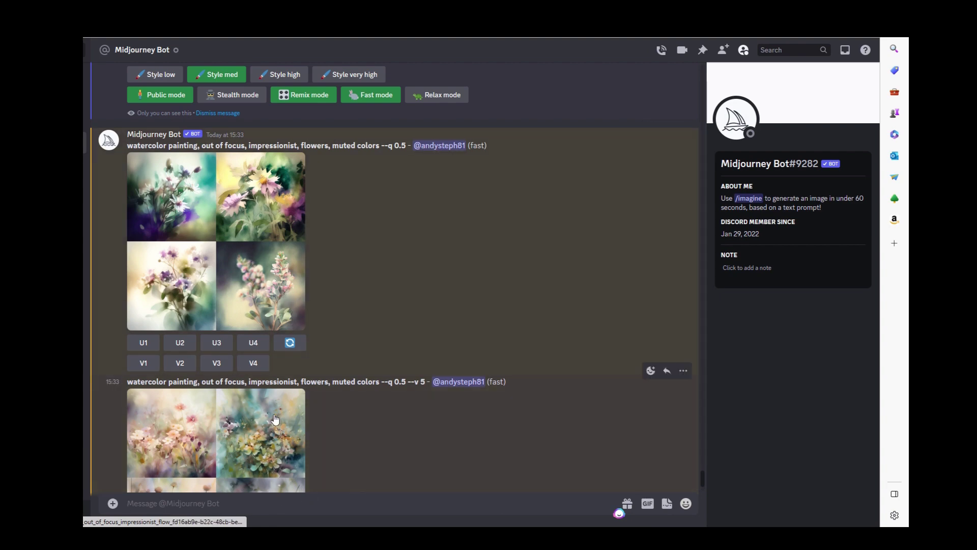
pyautogui.click(232, 234)
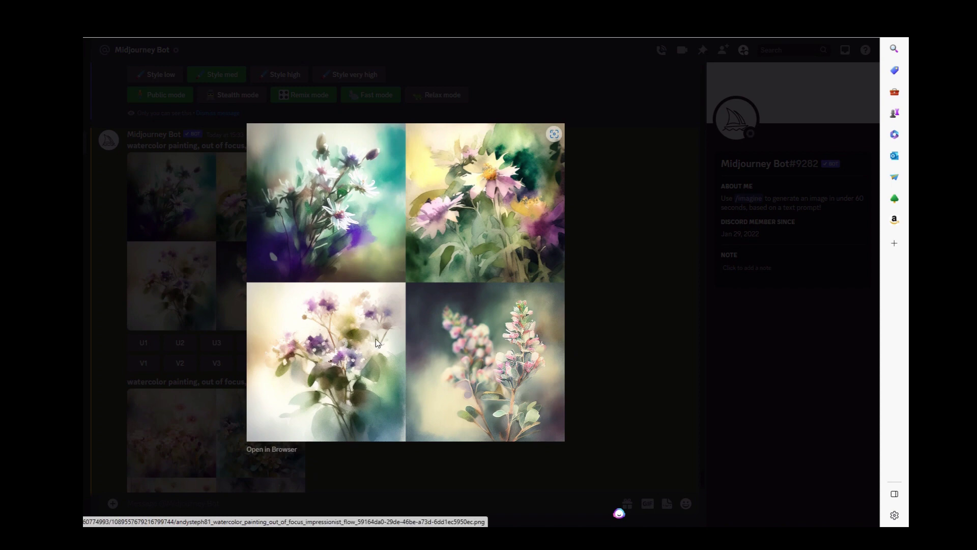
pyautogui.press('Escape')
pyautogui.click(212, 441)
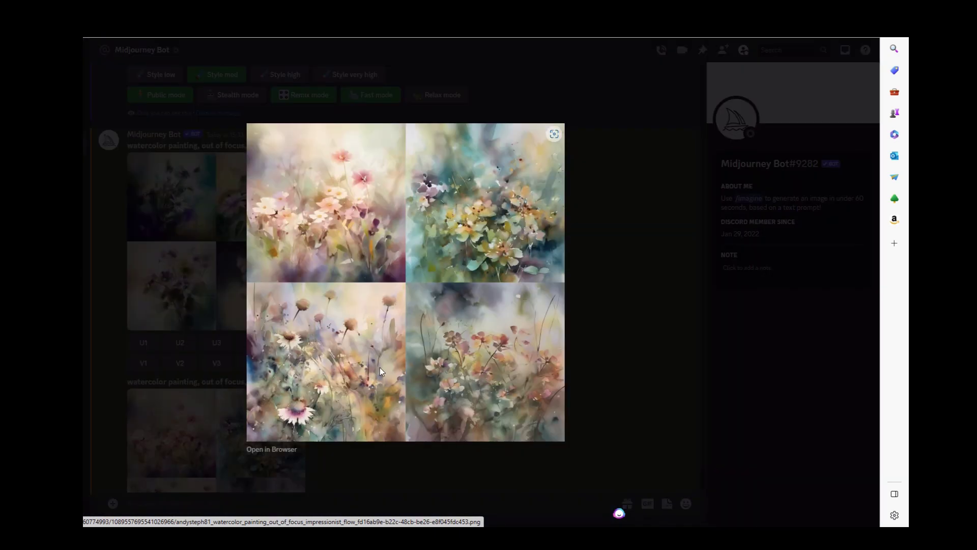
pyautogui.click(624, 184)
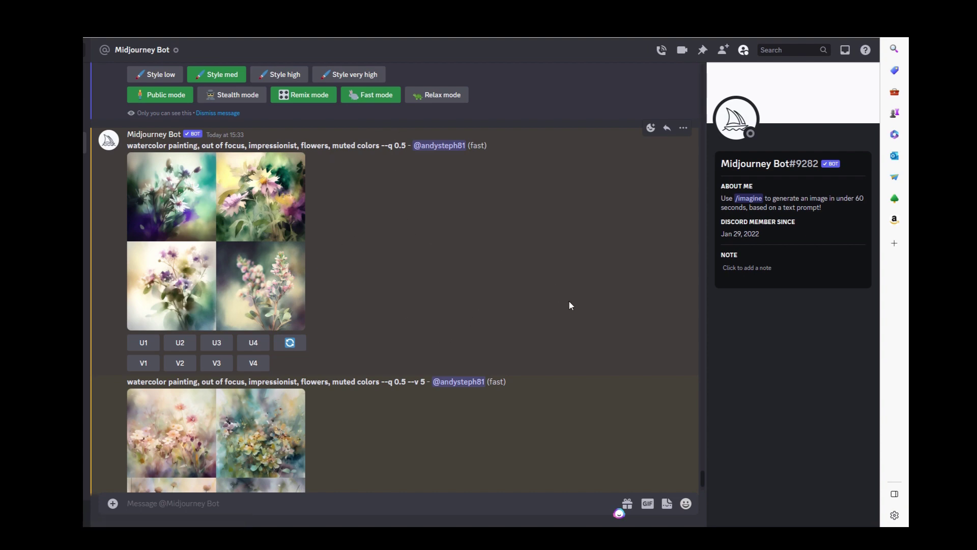
# Enlarge and compare the version 4 and version 5 grids of the inkblot flowers prompt.
pyautogui.scroll(-15, 569, 301)
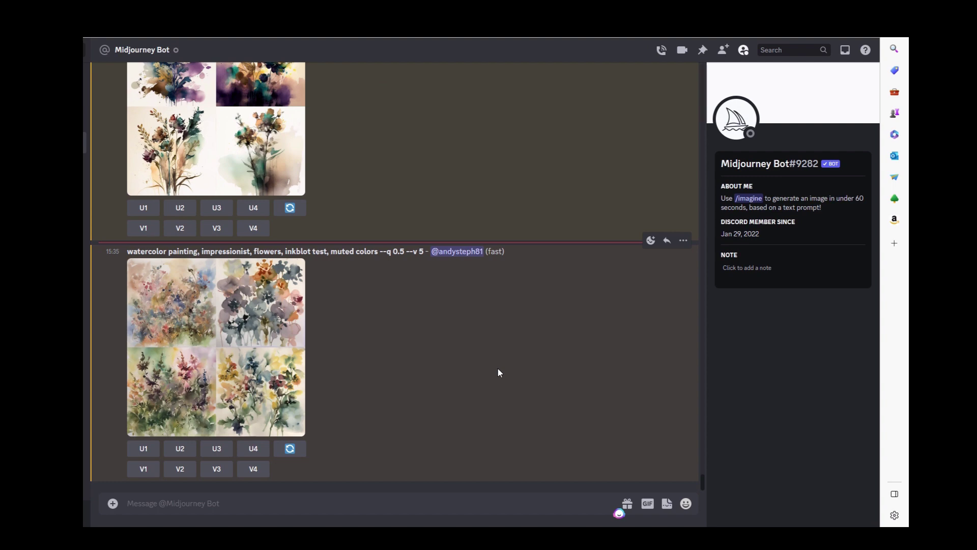
pyautogui.scroll(2, 361, 206)
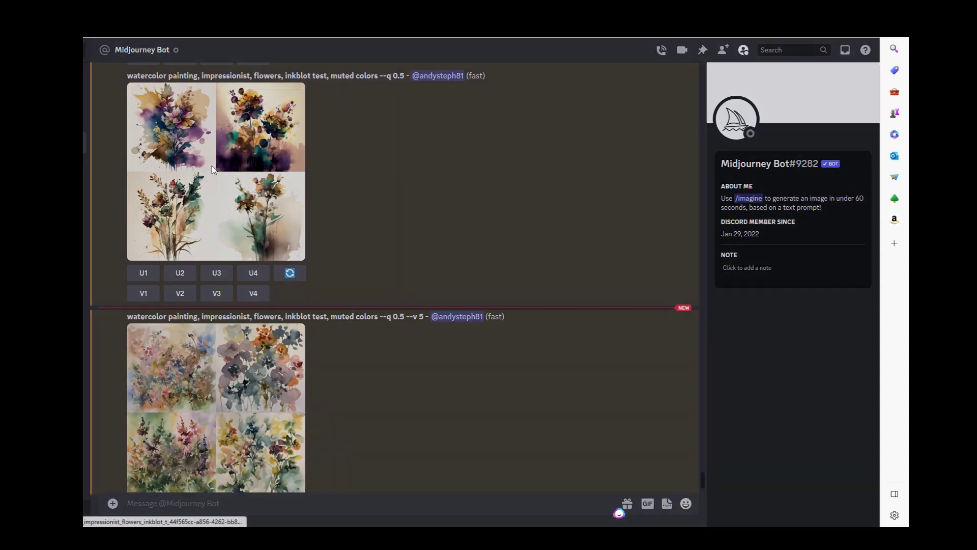
pyautogui.click(212, 168)
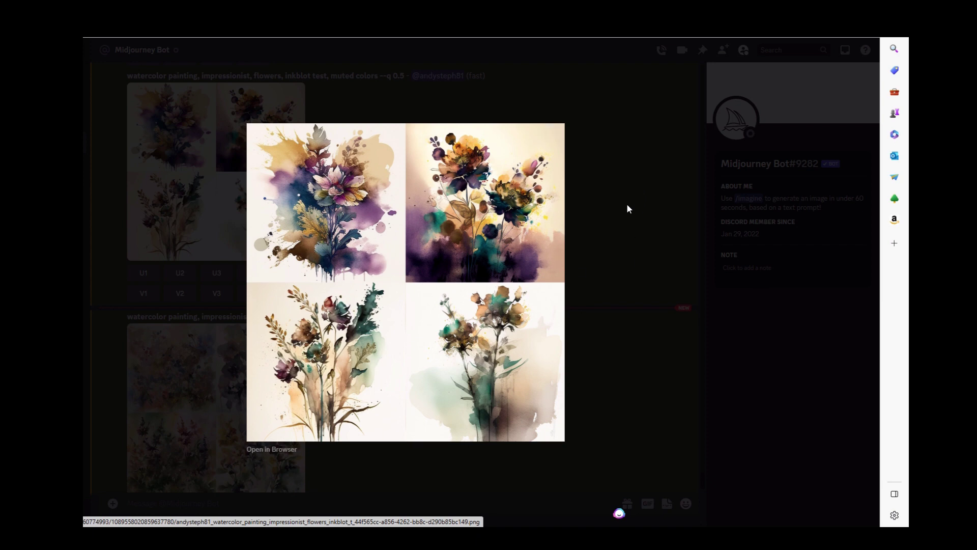
pyautogui.click(596, 194)
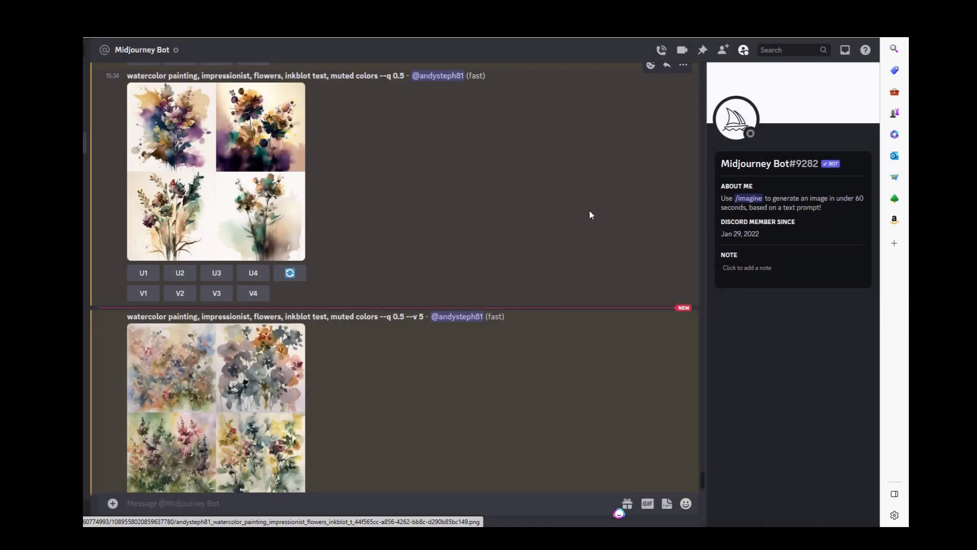
pyautogui.scroll(-2, 478, 370)
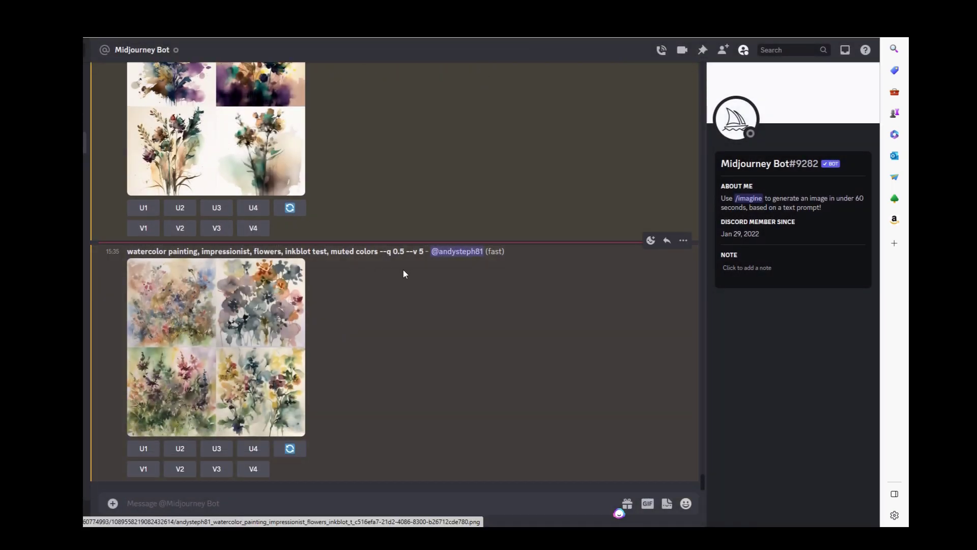
pyautogui.click(211, 345)
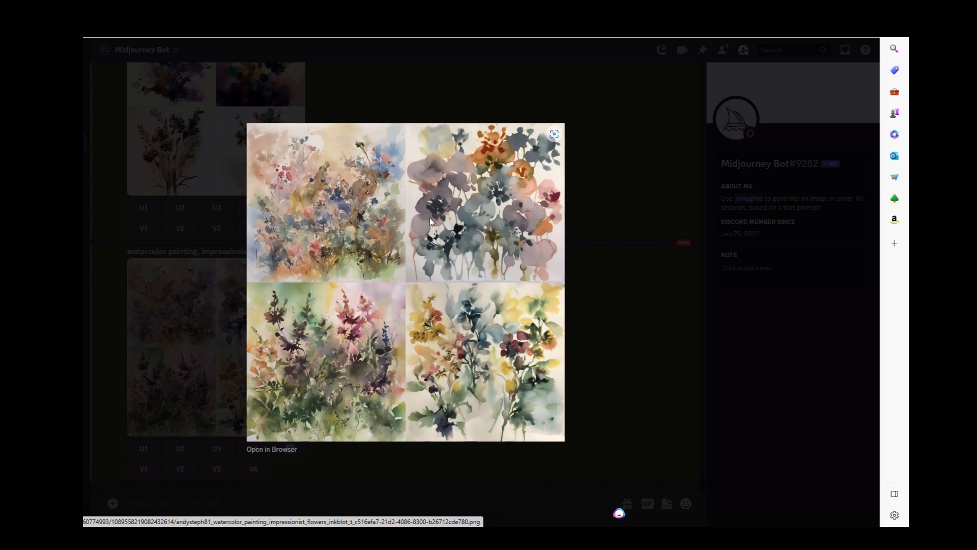
pyautogui.click(628, 176)
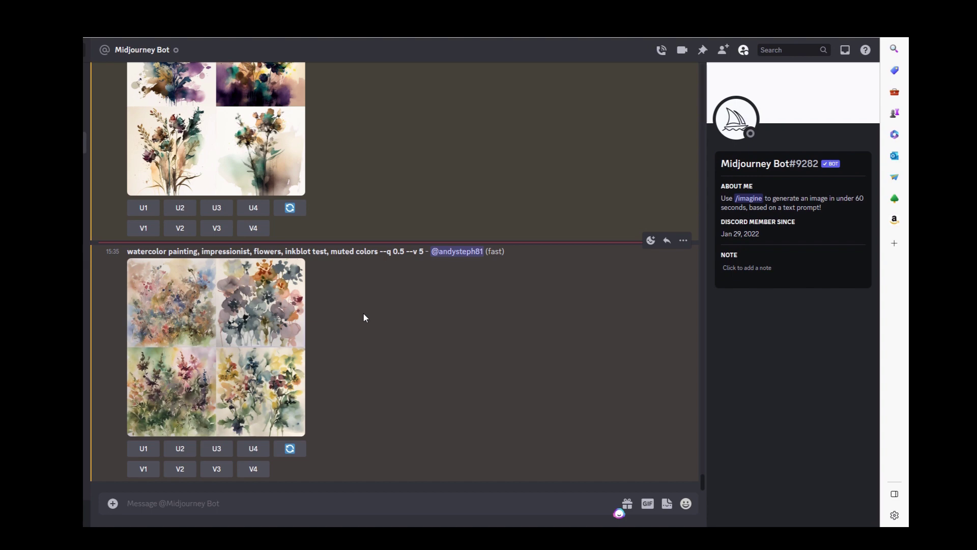
pyautogui.click(214, 348)
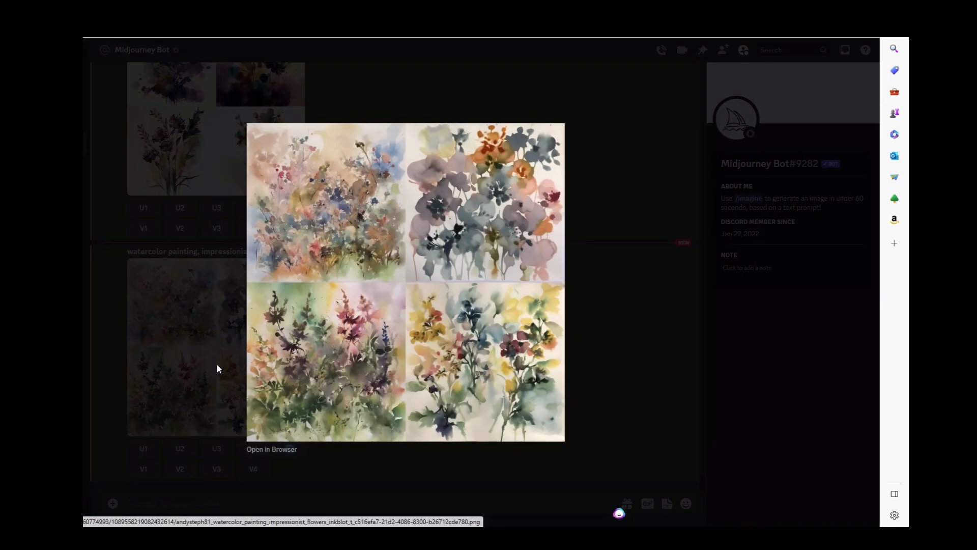